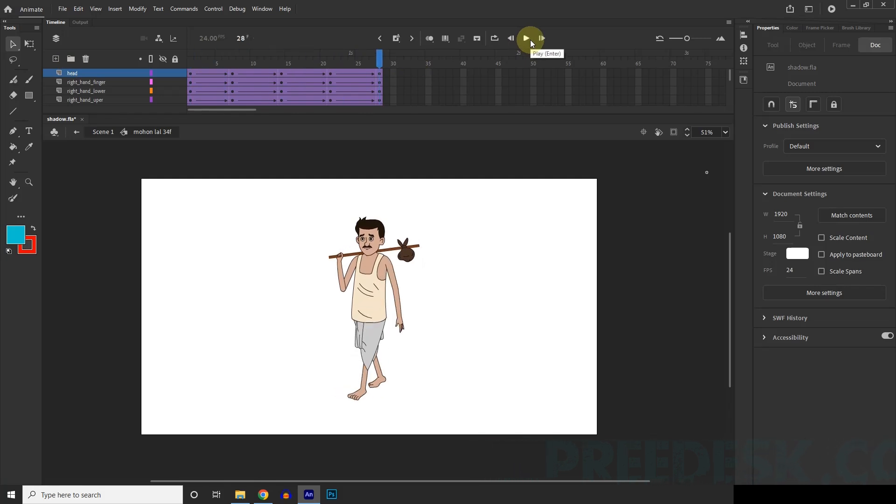
Step: Play and scrub the walk cycle inside the character symbol, and return to Scene 1
{"action": "left_click", "coordinate": [530, 40]}
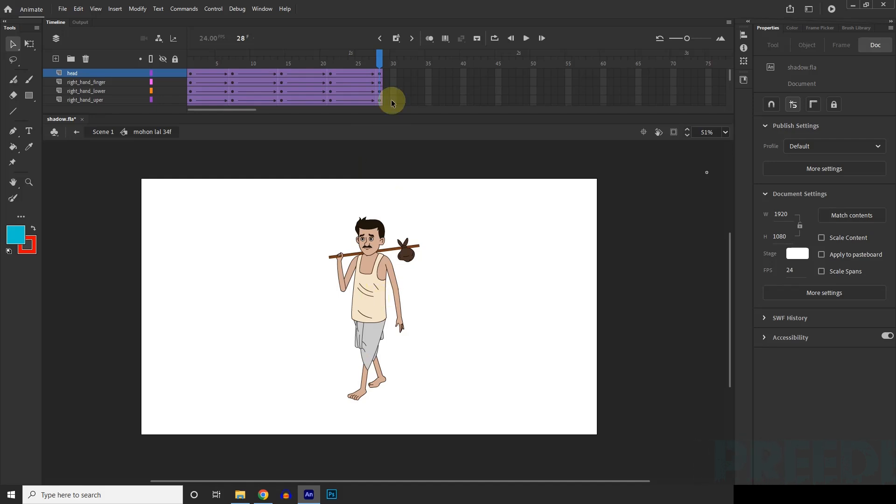
{"action": "left_click", "coordinate": [226, 66]}
{"action": "left_click_drag", "start_coordinate": [238, 69], "coordinate": [394, 76]}
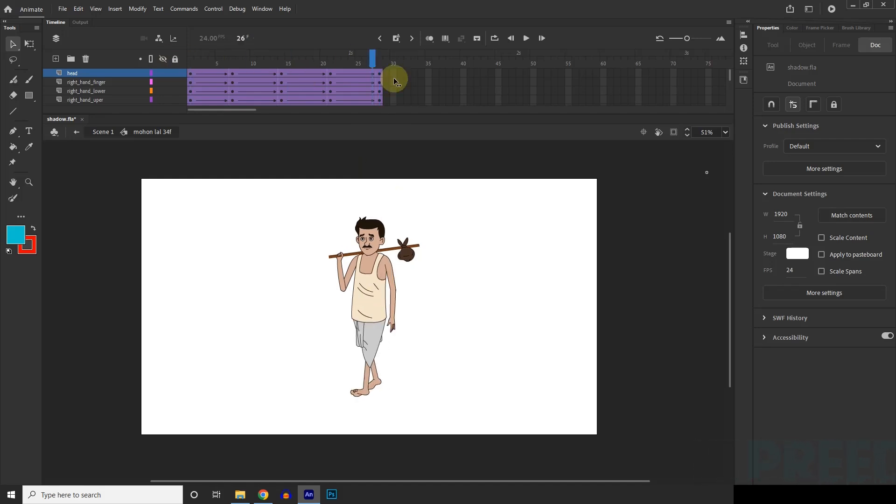
{"action": "left_click", "coordinate": [102, 133]}
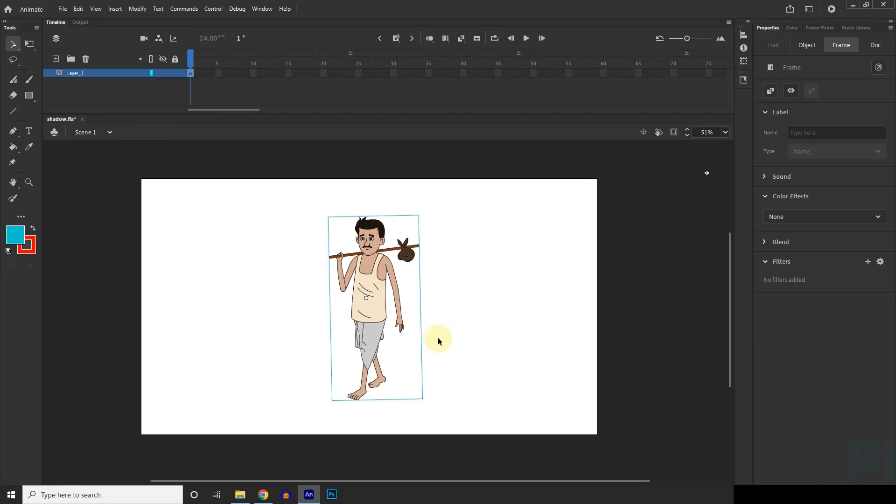
{"action": "left_click", "coordinate": [474, 337]}
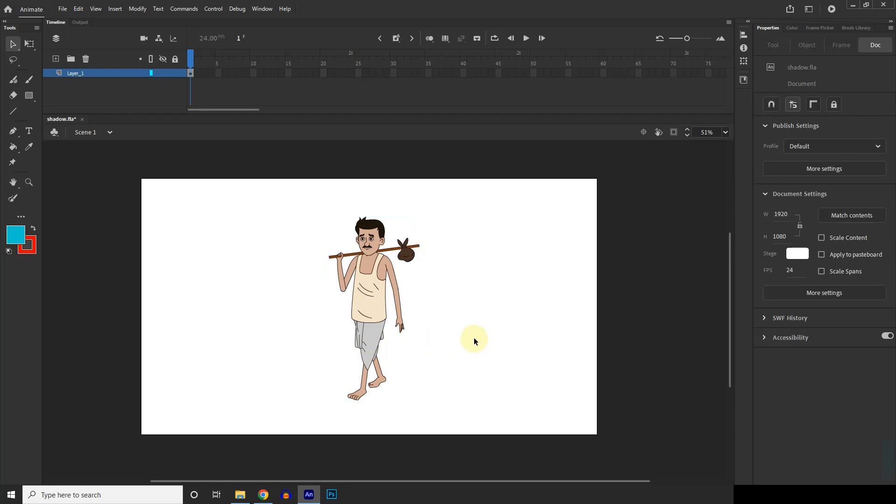
Step: Try moving the whole character instance around the stage, undoing each move
{"action": "left_click_drag", "start_coordinate": [399, 328], "coordinate": [435, 294]}
{"action": "key", "text": "ctrl+z"}
{"action": "left_click", "coordinate": [491, 301]}
{"action": "scroll", "coordinate": [382, 296], "scroll_direction": "up", "scroll_amount": 1}
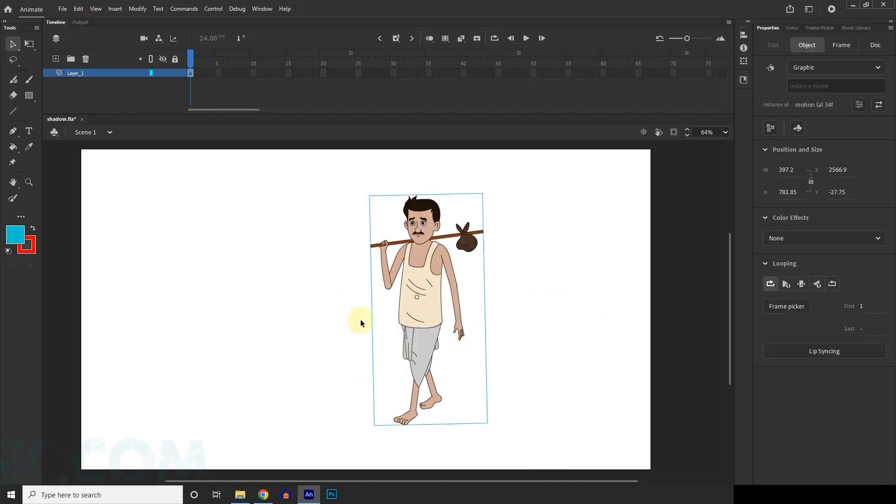
{"action": "key", "text": "ctrl+z"}
{"action": "scroll", "coordinate": [327, 326], "scroll_direction": "down", "scroll_amount": 1}
{"action": "mouse_move", "coordinate": [371, 319]}
{"action": "left_mouse_down"}
{"action": "mouse_move", "coordinate": [551, 366]}
{"action": "mouse_move", "coordinate": [380, 322]}
{"action": "mouse_move", "coordinate": [412, 294]}
{"action": "mouse_move", "coordinate": [343, 294]}
{"action": "mouse_move", "coordinate": [435, 357]}
{"action": "mouse_move", "coordinate": [388, 304]}
{"action": "mouse_move", "coordinate": [369, 329]}
{"action": "left_mouse_up"}
{"action": "key", "text": "ctrl+z"}
{"action": "key", "text": "ctrl+z"}
{"action": "left_click", "coordinate": [474, 302]}
{"action": "key", "text": "ctrl+z"}
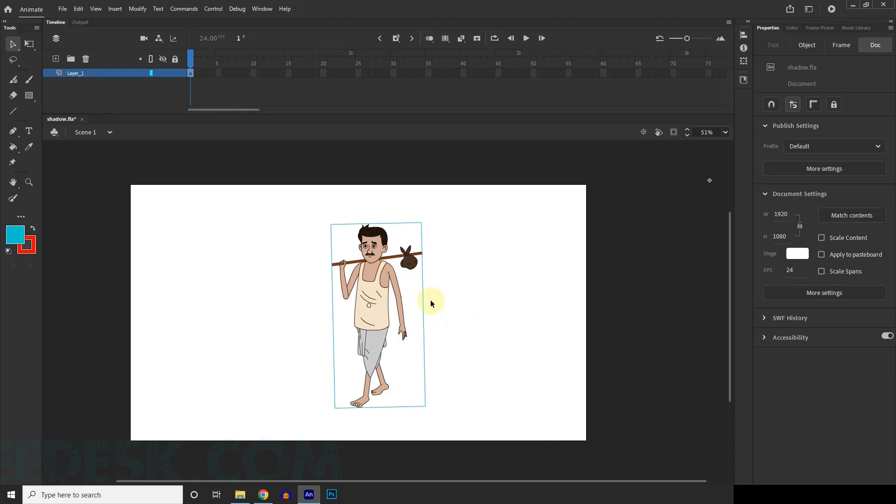
{"action": "key", "text": "ctrl+z"}
{"action": "left_click_drag", "start_coordinate": [378, 298], "coordinate": [466, 278]}
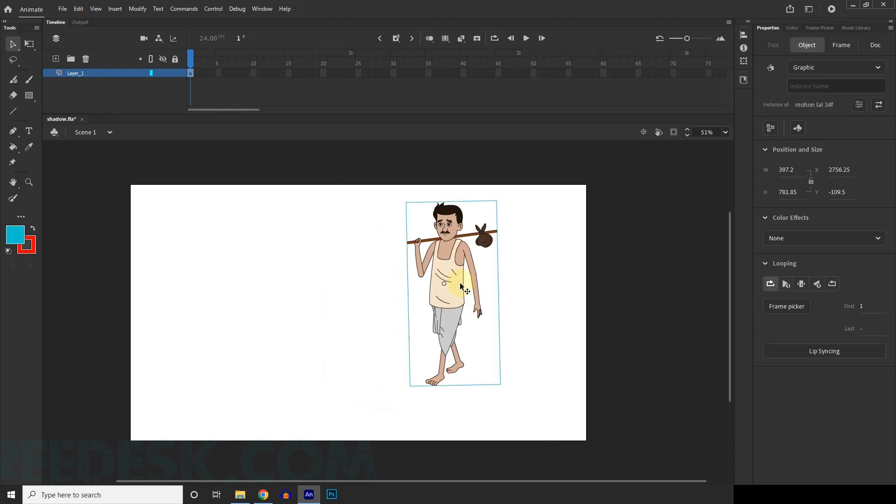
{"action": "key", "text": "ctrl+z"}
Step: Zoom out the timeline and extend Layer_1's frames to frame 244
{"action": "left_click_drag", "start_coordinate": [685, 38], "coordinate": [672, 38]}
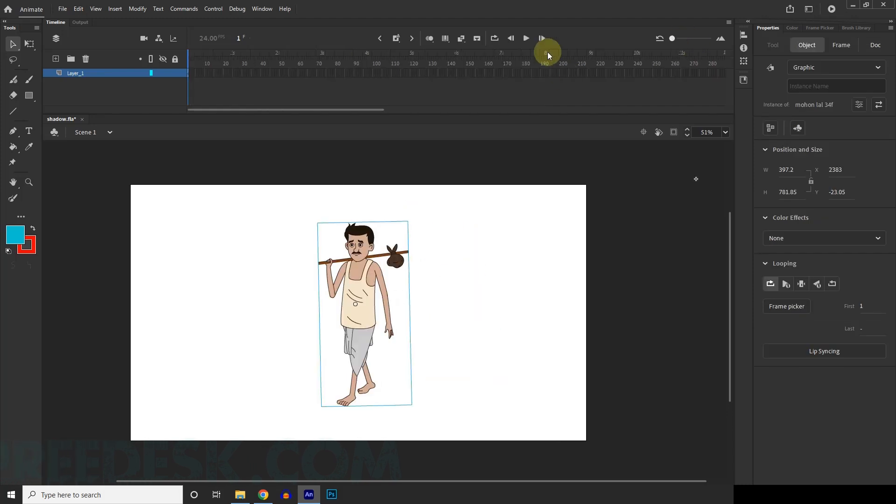
{"action": "left_click", "coordinate": [641, 73]}
{"action": "key", "text": "F5"}
Step: Play the extended walk animation from the start, scrub through it, and return to frame 1
{"action": "left_click_drag", "start_coordinate": [301, 64], "coordinate": [135, 63]}
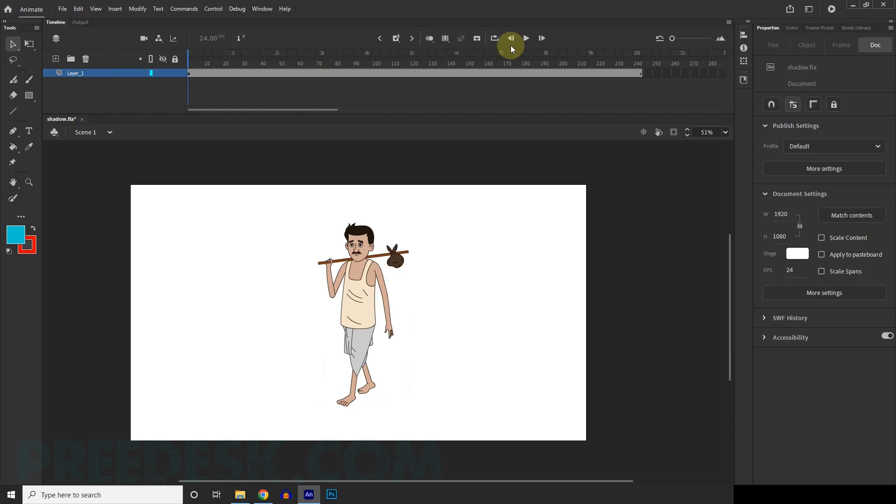
{"action": "left_click", "coordinate": [526, 39]}
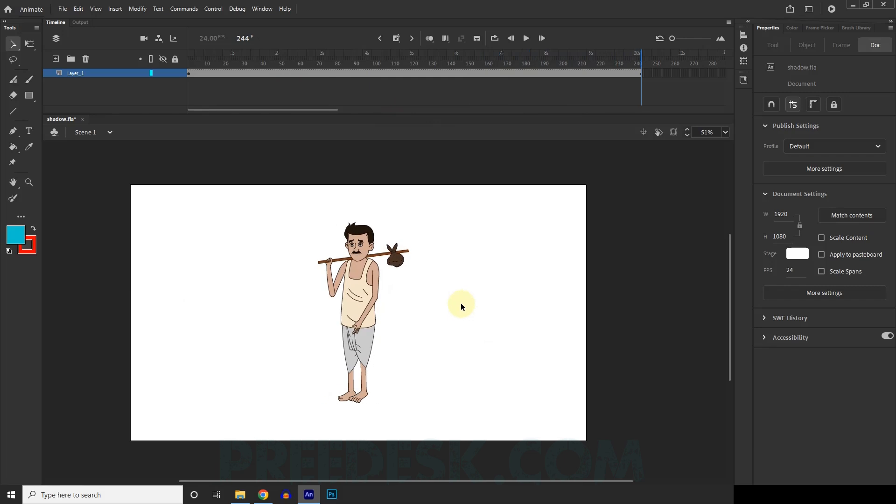
{"action": "left_click_drag", "start_coordinate": [259, 61], "coordinate": [296, 63]}
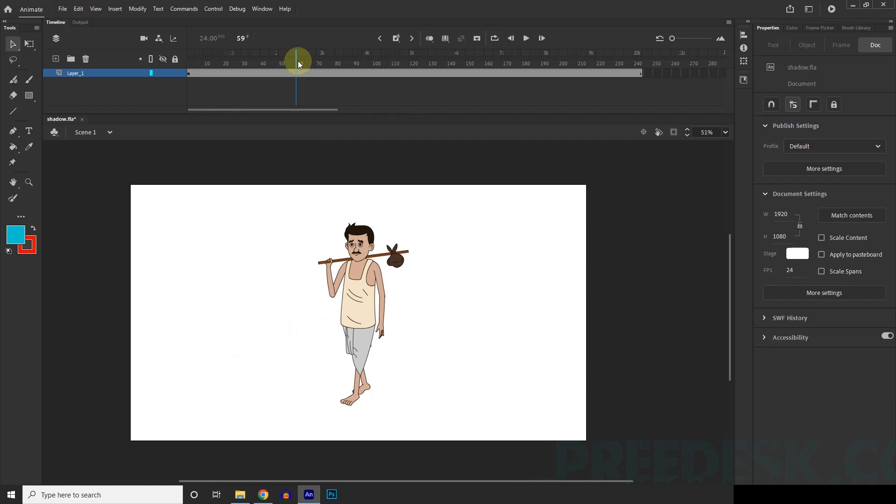
{"action": "left_click_drag", "start_coordinate": [296, 64], "coordinate": [85, 65]}
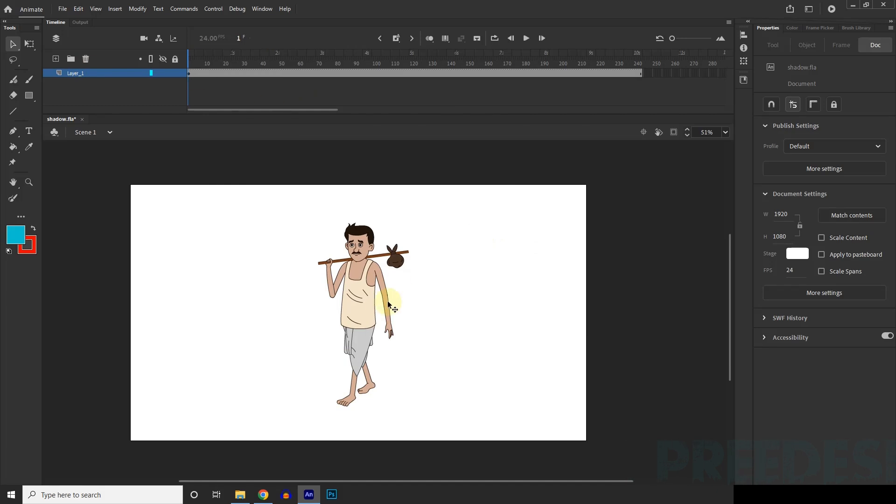
Step: Activate Free Transform on the character and shift its transformation point slightly on the torso
{"action": "left_click", "coordinate": [363, 298]}
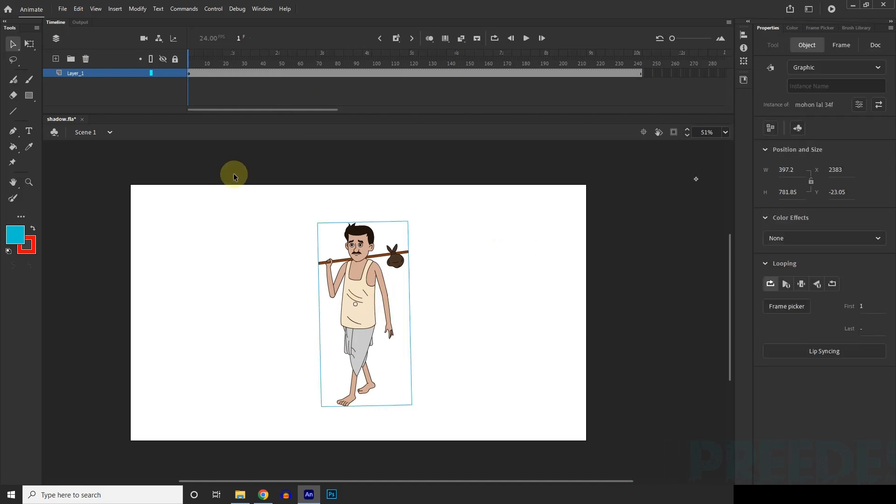
{"action": "left_click_drag", "start_coordinate": [673, 40], "coordinate": [674, 42]}
{"action": "left_click", "coordinate": [495, 254]}
{"action": "scroll", "coordinate": [449, 259], "scroll_direction": "down", "scroll_amount": 1}
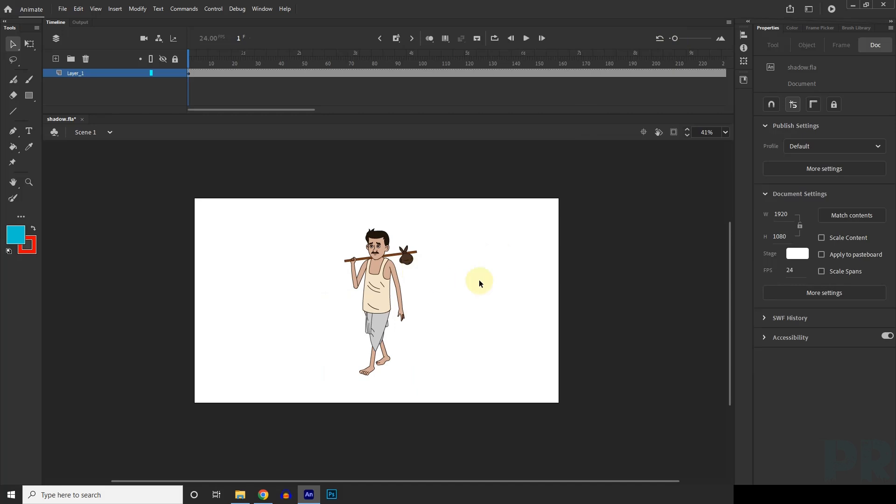
{"action": "scroll", "coordinate": [374, 268], "scroll_direction": "up", "scroll_amount": 2}
{"action": "left_click", "coordinate": [399, 282]}
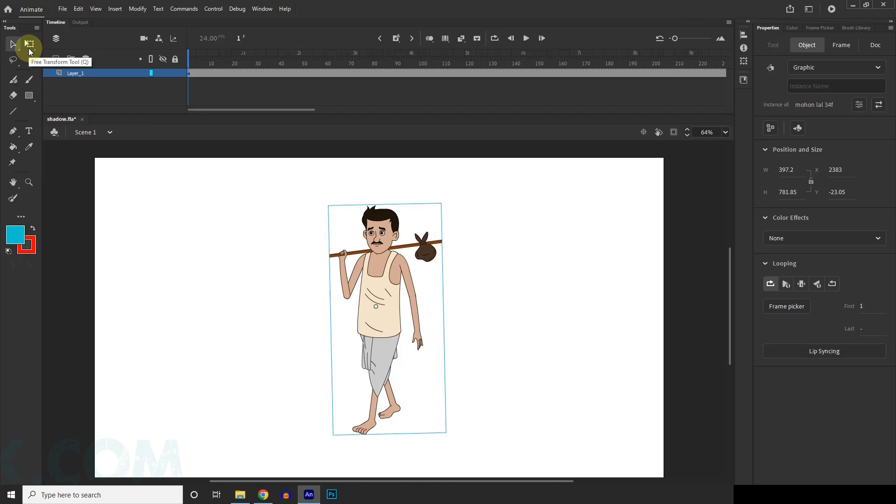
{"action": "left_click", "coordinate": [29, 47]}
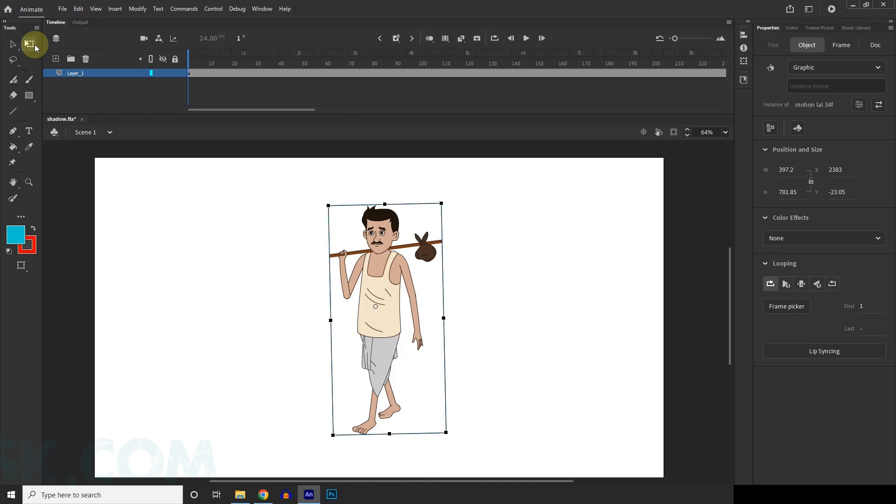
{"action": "left_click_drag", "start_coordinate": [376, 308], "coordinate": [405, 329]}
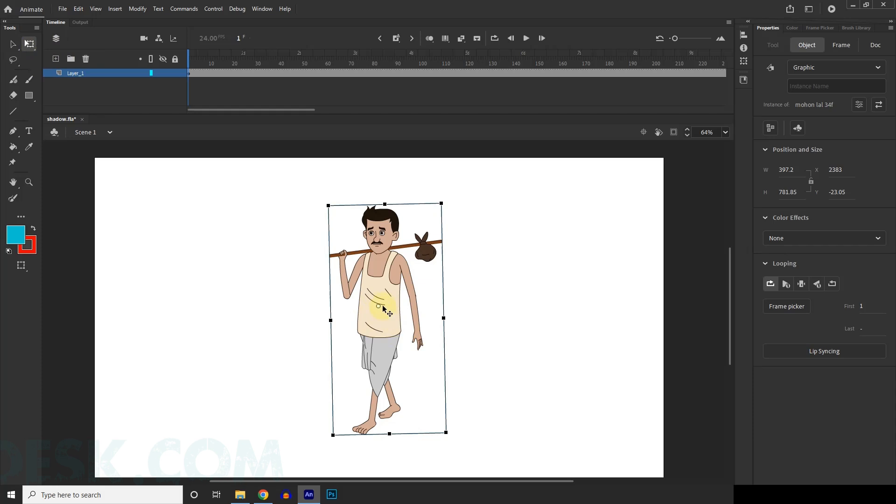
Step: Try rotating the character counterclockwise about different transformation points on its body, undoing each rotation
{"action": "left_click_drag", "start_coordinate": [443, 201], "coordinate": [415, 191]}
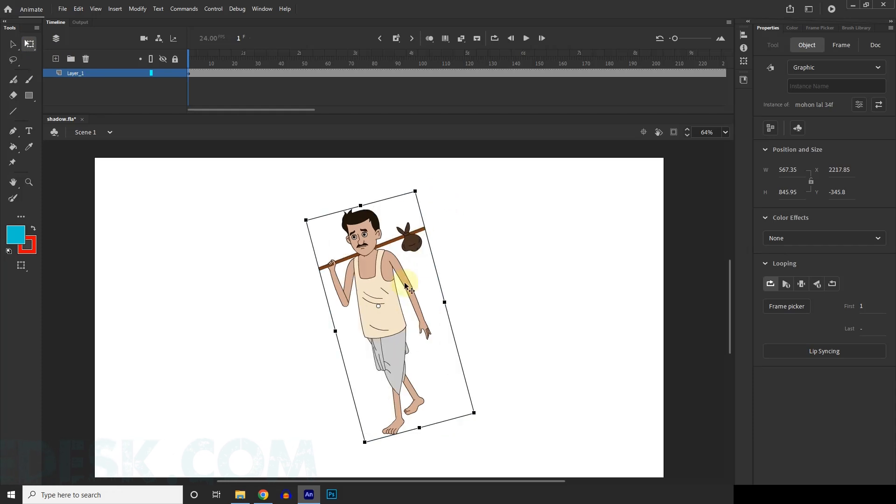
{"action": "key", "text": "ctrl+z"}
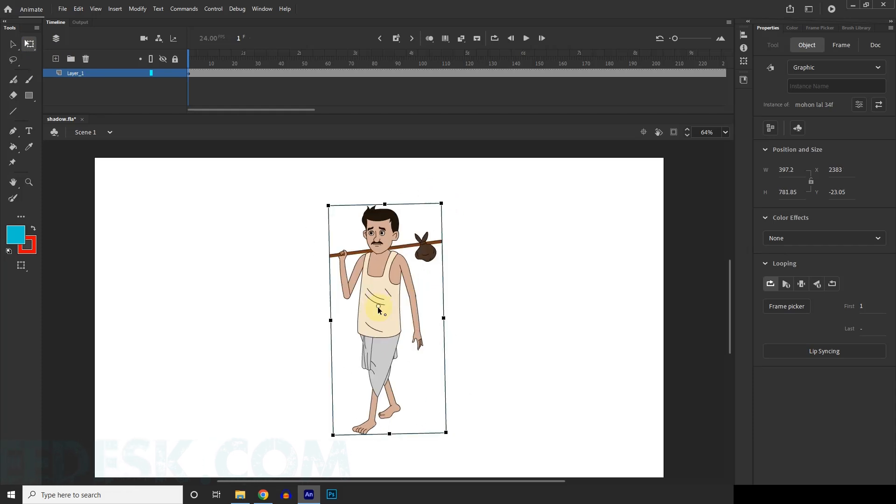
{"action": "left_click_drag", "start_coordinate": [447, 210], "coordinate": [402, 188]}
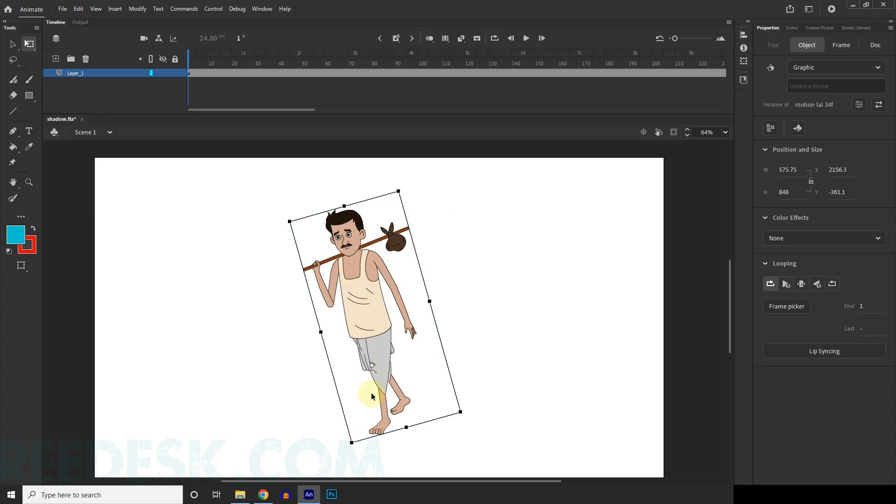
{"action": "key", "text": "ctrl+z"}
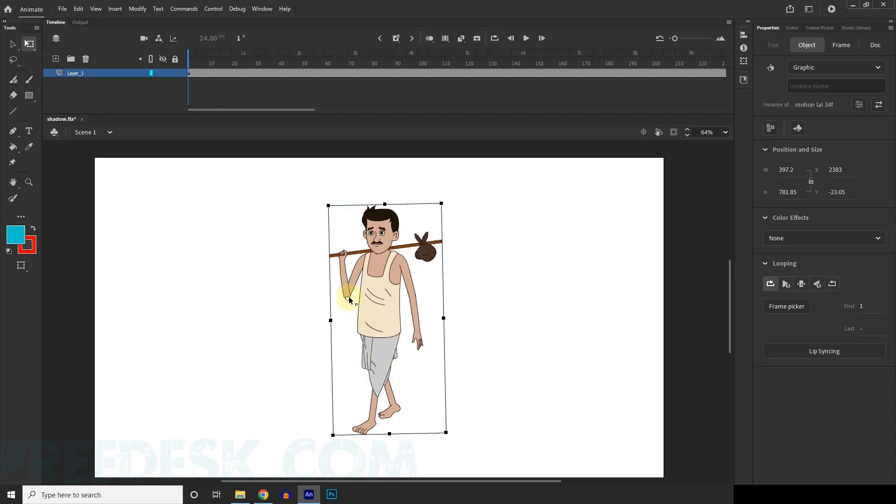
{"action": "left_click_drag", "start_coordinate": [450, 205], "coordinate": [397, 189]}
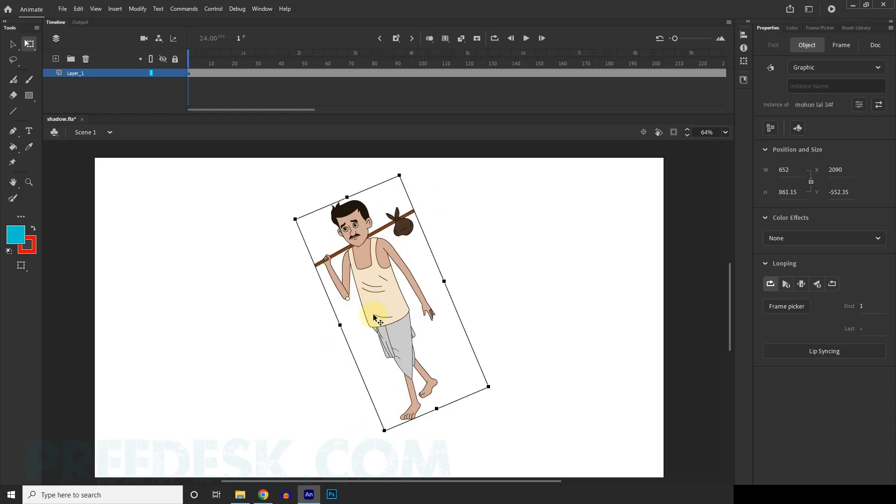
{"action": "key", "text": "ctrl+z"}
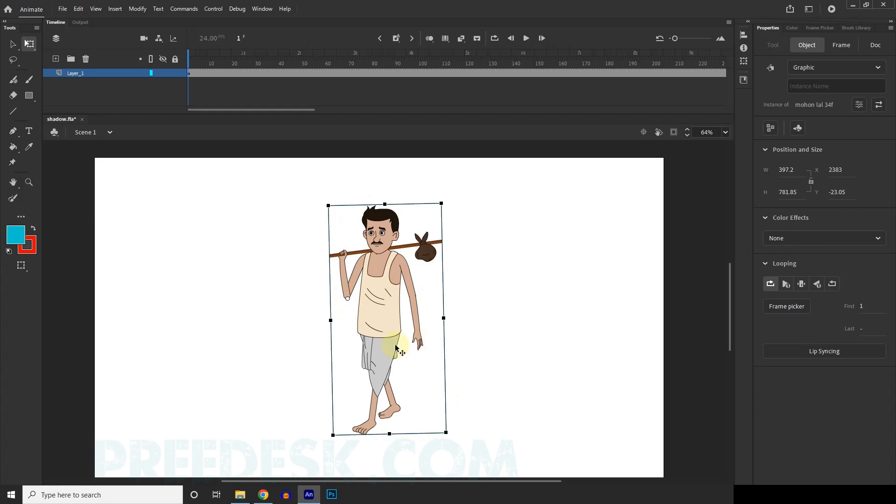
Step: Place the character's transformation point beneath the front foot's toes and test rotation around it, undoing the rotations
{"action": "scroll", "coordinate": [395, 346], "scroll_direction": "down", "scroll_amount": 1}
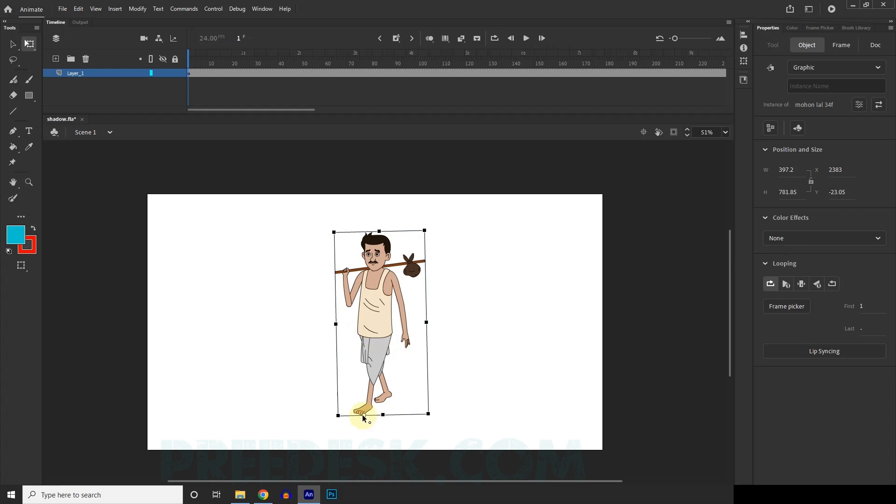
{"action": "scroll", "coordinate": [363, 416], "scroll_direction": "up", "scroll_amount": 1}
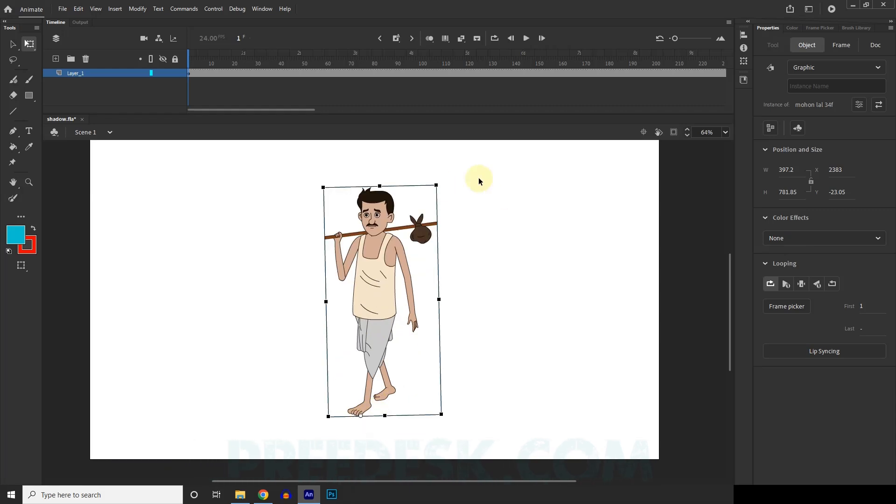
{"action": "left_click_drag", "start_coordinate": [440, 184], "coordinate": [356, 176]}
{"action": "key", "text": "ctrl+z"}
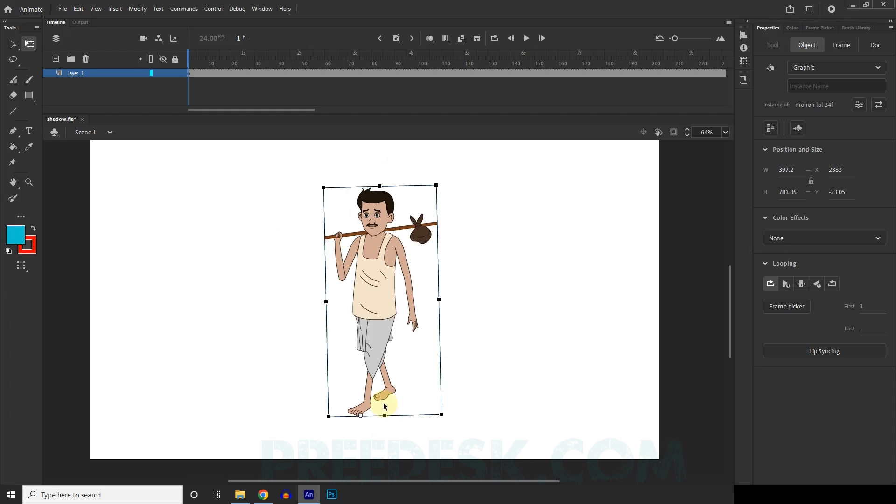
{"action": "left_click_drag", "start_coordinate": [449, 189], "coordinate": [374, 187]}
{"action": "key", "text": "ctrl+z"}
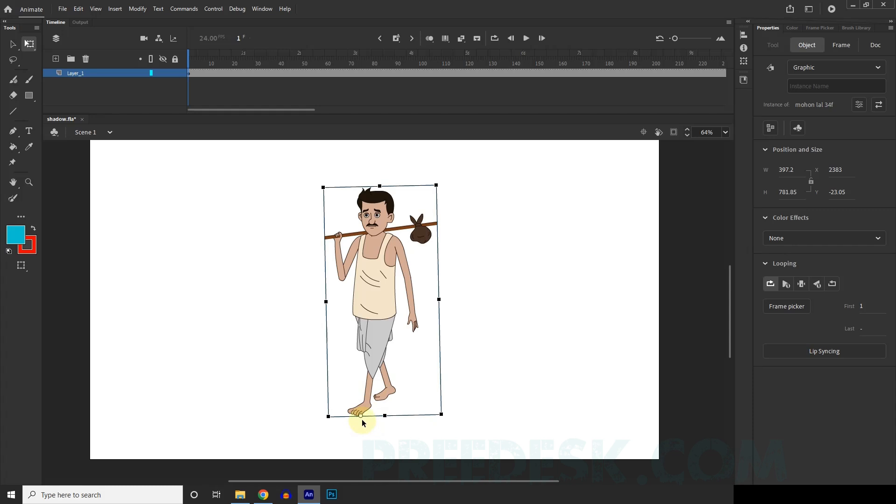
{"action": "left_click", "coordinate": [565, 292]}
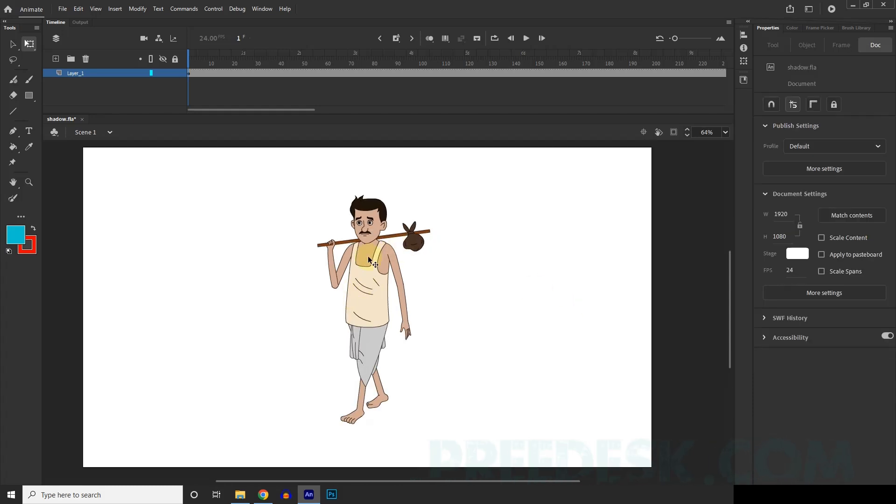
Step: Switch back to the Selection tool and duplicate Layer_1
{"action": "key", "text": "v"}
{"action": "left_click", "coordinate": [88, 74]}
{"action": "right_click", "coordinate": [88, 75]}
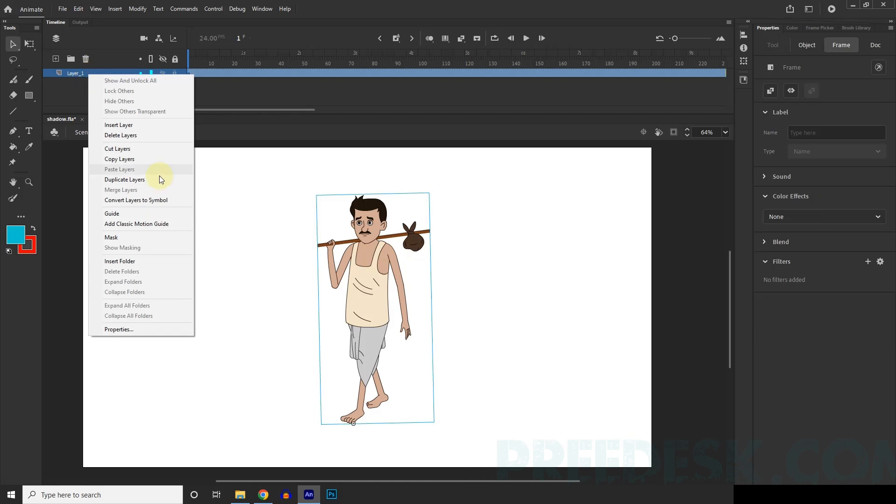
{"action": "left_click", "coordinate": [137, 181]}
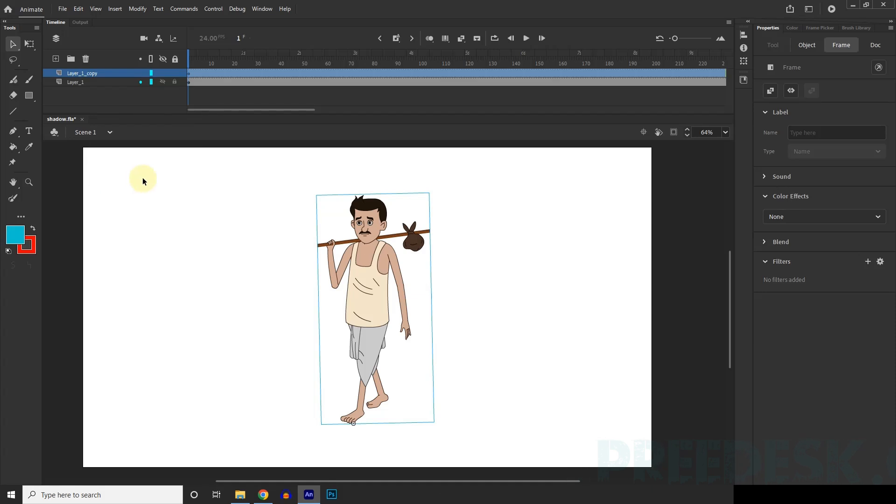
Step: Select Layer_1_copy and move its character horizontally across the stage's right edge, to about X 3389
{"action": "left_click", "coordinate": [110, 92]}
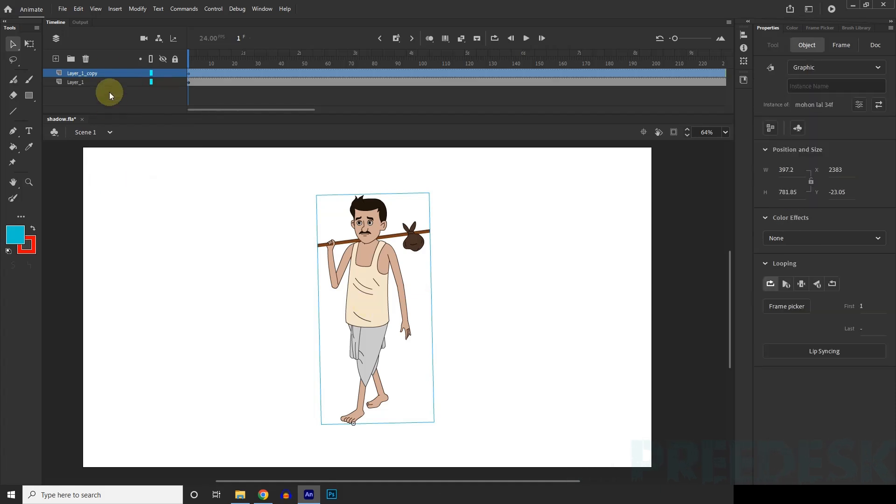
{"action": "left_click", "coordinate": [96, 83]}
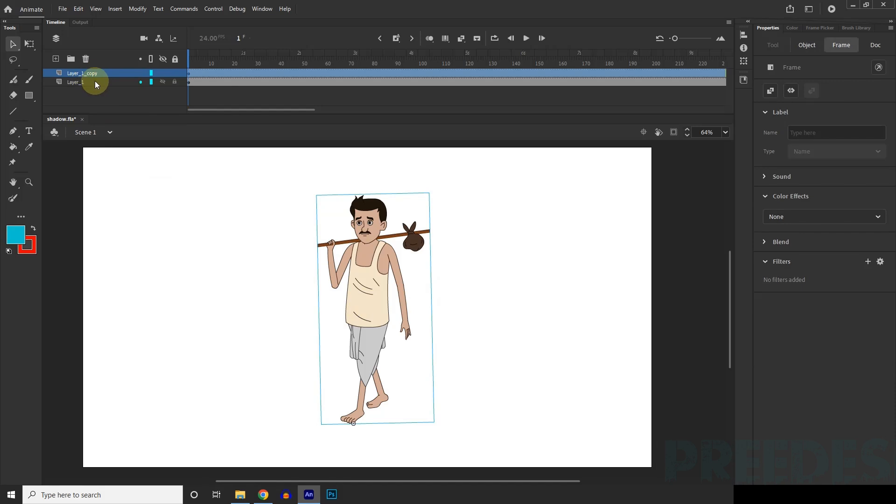
{"action": "left_click", "coordinate": [88, 82]}
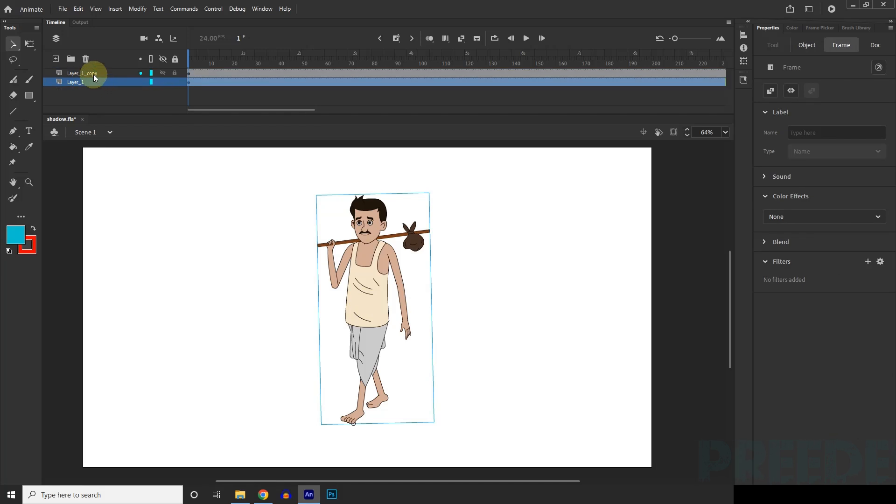
{"action": "left_click", "coordinate": [94, 74]}
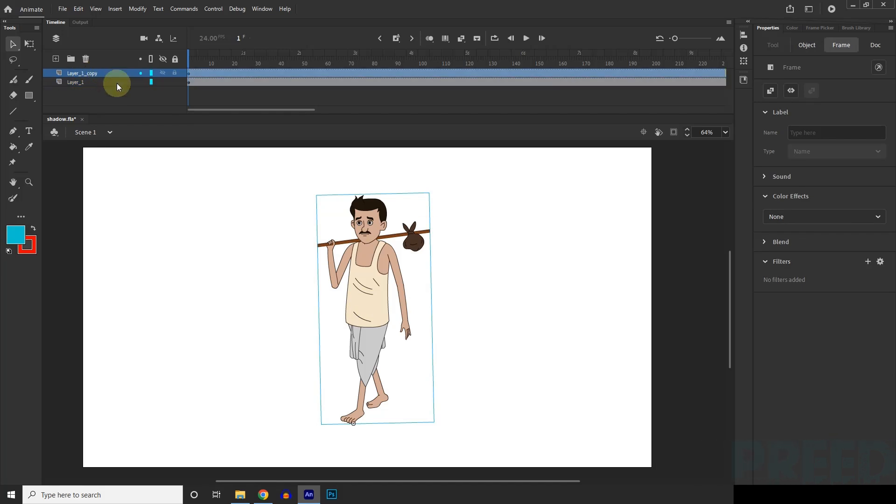
{"action": "left_click_drag", "start_coordinate": [373, 273], "coordinate": [671, 279]}
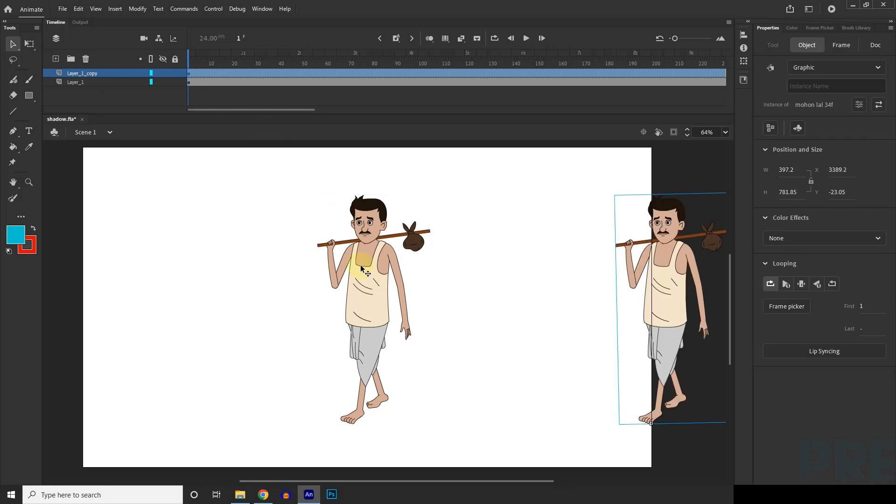
Step: Try moving both characters apart on the stage, and undo the moves until the copy lies over the original again
{"action": "left_click_drag", "start_coordinate": [360, 264], "coordinate": [109, 245]}
{"action": "left_click_drag", "start_coordinate": [650, 286], "coordinate": [570, 300]}
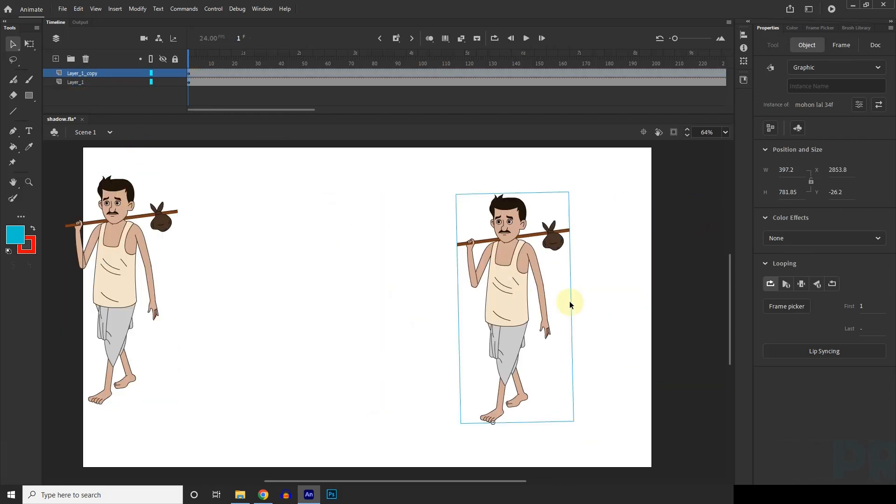
{"action": "key", "text": "ctrl+z"}
{"action": "key", "text": "ctrl+z"}
{"action": "key", "text": "ctrl+z"}
{"action": "key", "text": "ctrl+z"}
{"action": "key", "text": "ctrl+z"}
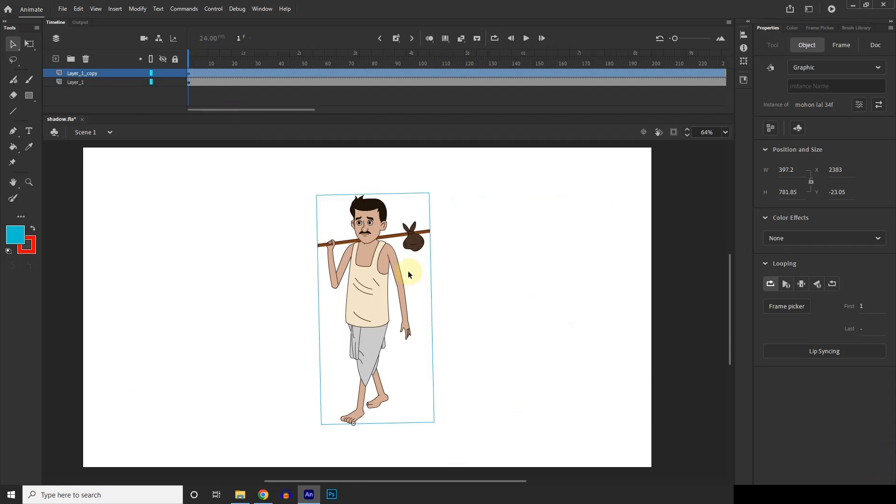
{"action": "left_click_drag", "start_coordinate": [408, 274], "coordinate": [455, 281]}
{"action": "key", "text": "ctrl+z"}
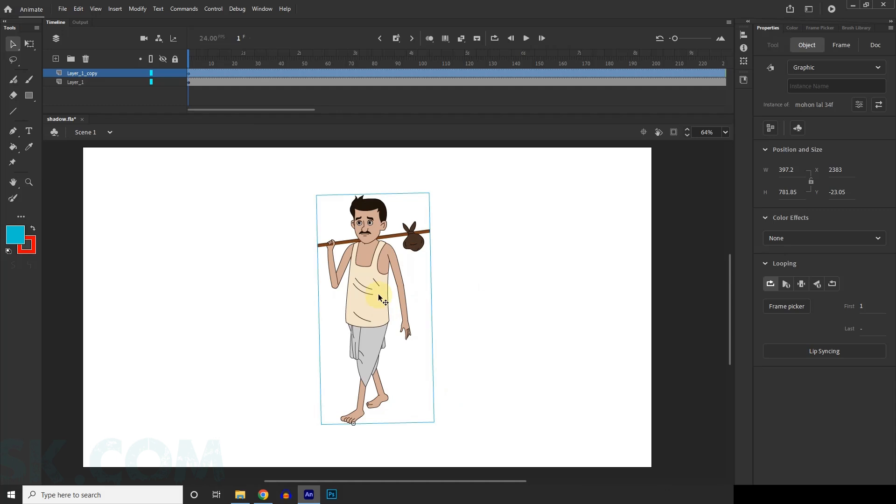
{"action": "left_click", "coordinate": [510, 249]}
{"action": "left_click", "coordinate": [368, 293]}
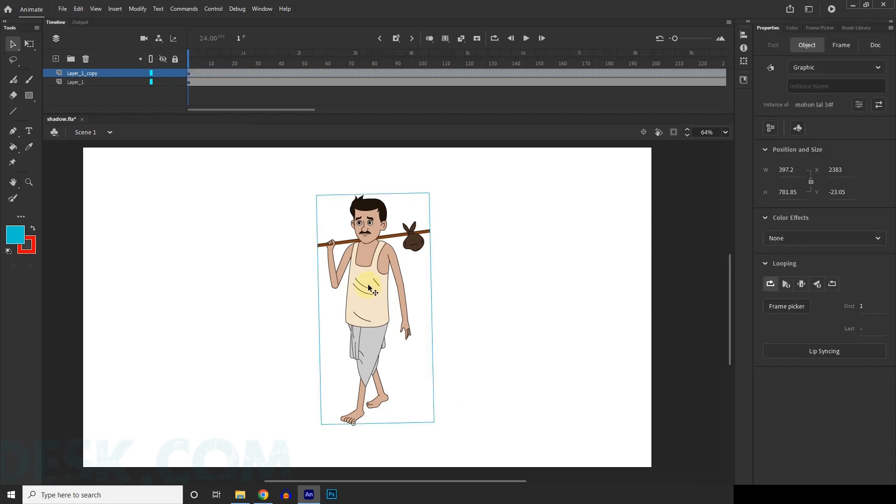
Step: Move Layer_1 above Layer_1_copy in the layer order and lock Layer_1
{"action": "left_click", "coordinate": [79, 83]}
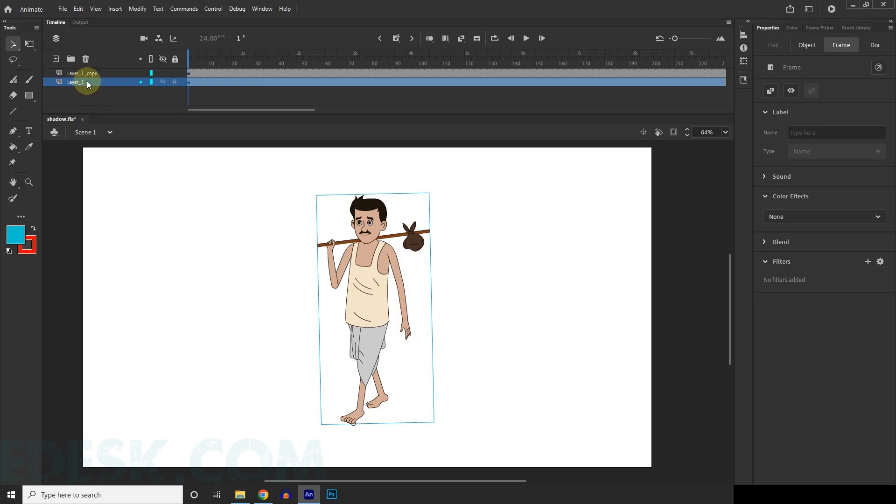
{"action": "left_click_drag", "start_coordinate": [91, 82], "coordinate": [96, 55]}
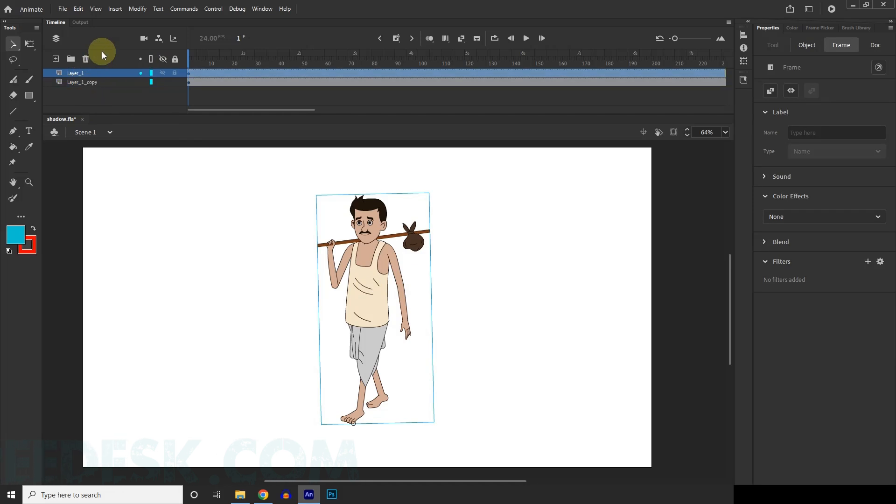
{"action": "left_click", "coordinate": [84, 86]}
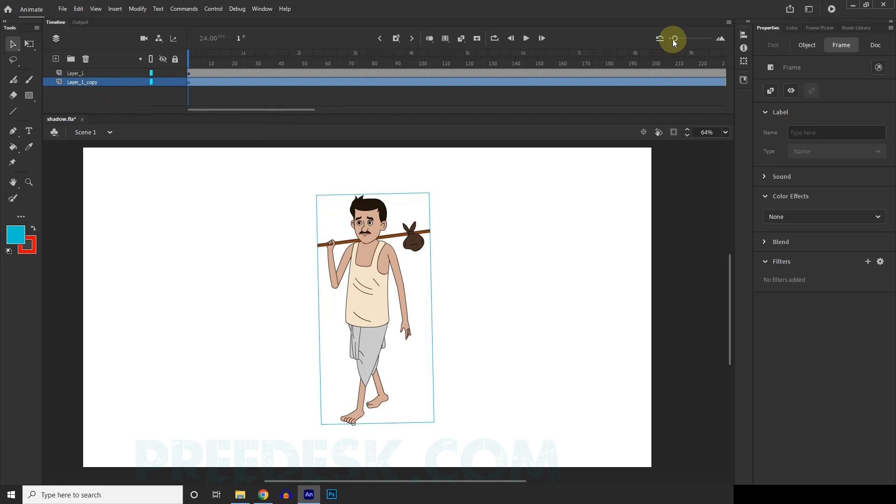
{"action": "left_click_drag", "start_coordinate": [674, 38], "coordinate": [687, 39]}
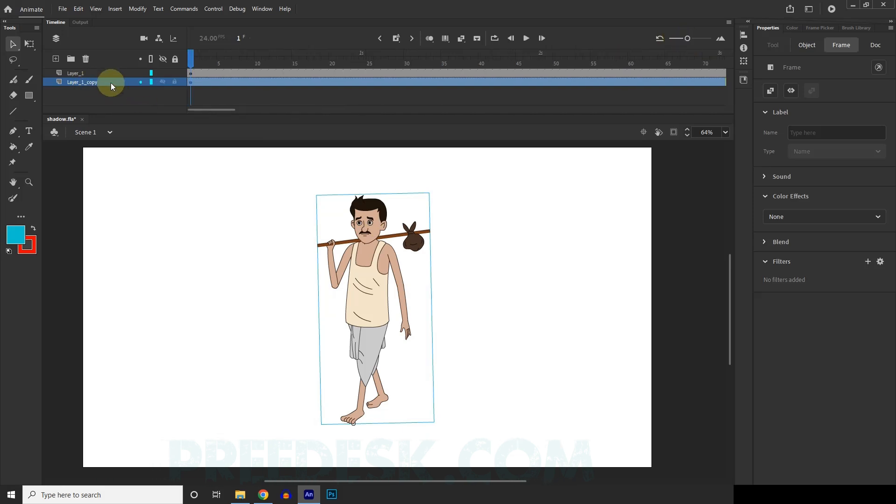
{"action": "left_click", "coordinate": [73, 73]}
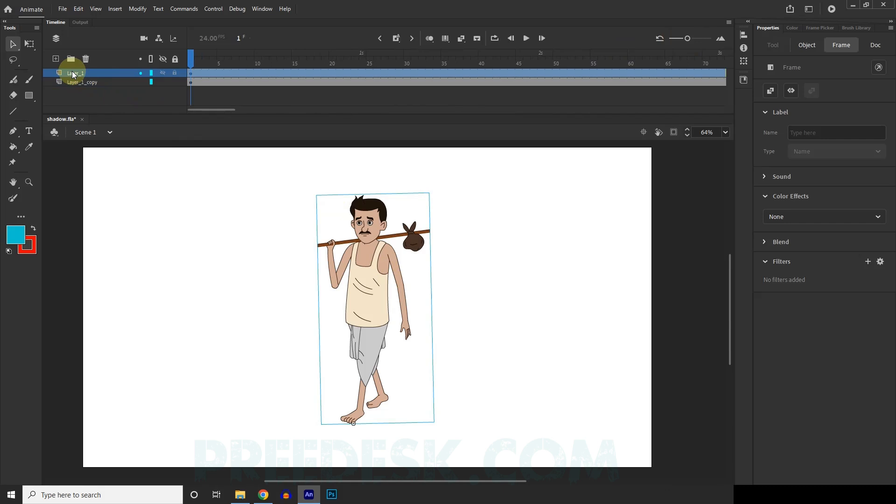
{"action": "left_click", "coordinate": [174, 74]}
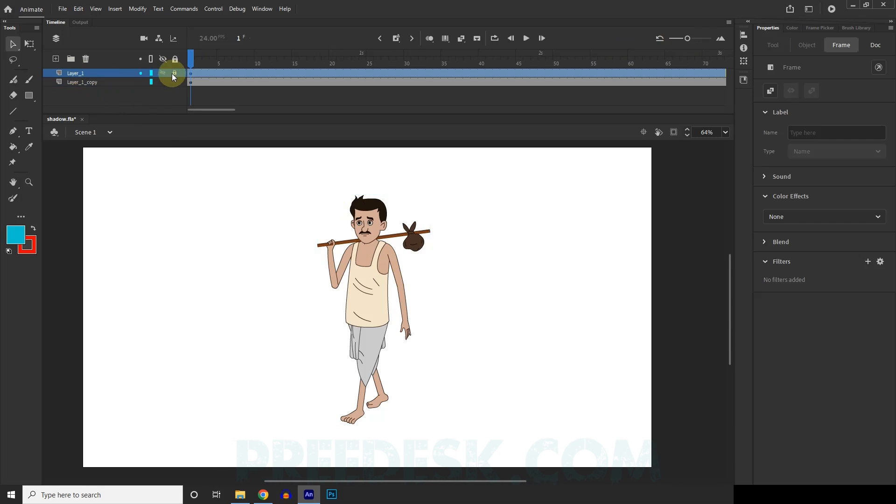
Step: Free-transform the Layer_1_copy character, shortening it and tilting it counterclockwise around the foot to about 526 × 535
{"action": "left_click", "coordinate": [85, 82]}
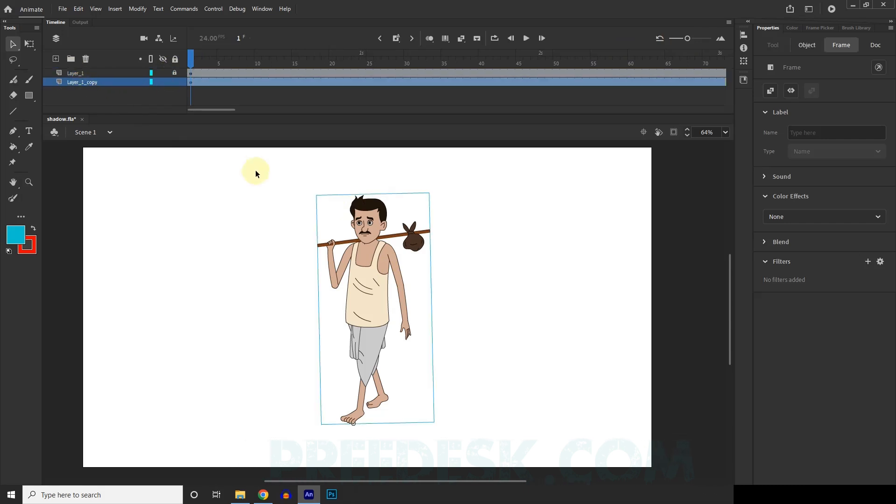
{"action": "left_click", "coordinate": [29, 45]}
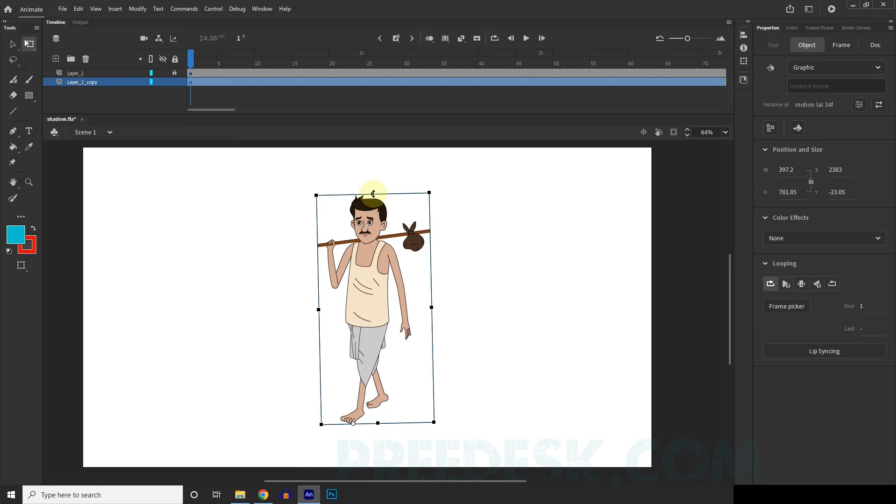
{"action": "left_click_drag", "start_coordinate": [373, 194], "coordinate": [369, 309]}
{"action": "left_click_drag", "start_coordinate": [438, 310], "coordinate": [376, 284]}
{"action": "left_click_drag", "start_coordinate": [321, 312], "coordinate": [319, 307]}
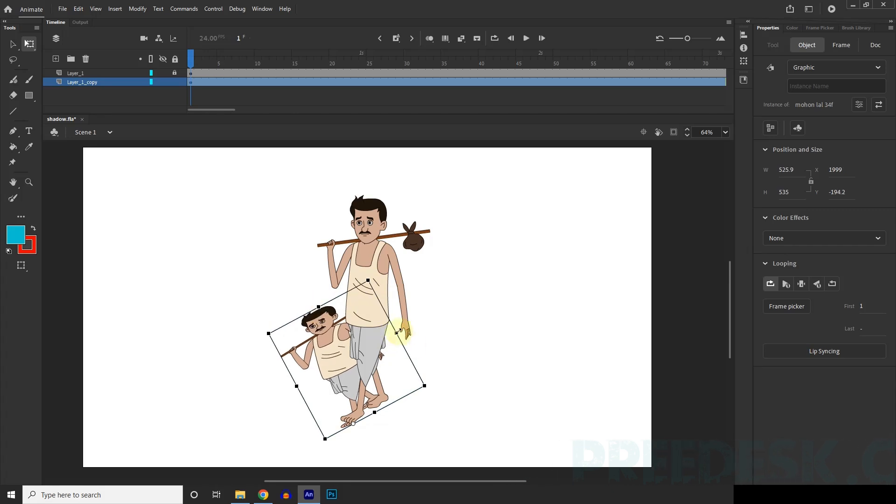
{"action": "left_click_drag", "start_coordinate": [397, 332], "coordinate": [389, 338]}
{"action": "key", "text": "ctrl+z"}
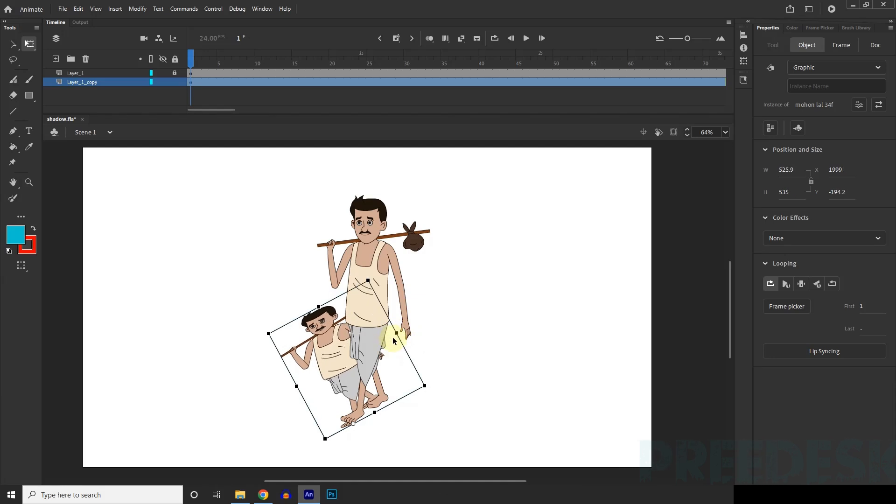
Step: Refine the copied character's tilt and stretch it slightly until its size is about 550 × 574
{"action": "left_click_drag", "start_coordinate": [317, 305], "coordinate": [316, 302]}
{"action": "left_click_drag", "start_coordinate": [371, 276], "coordinate": [361, 272]}
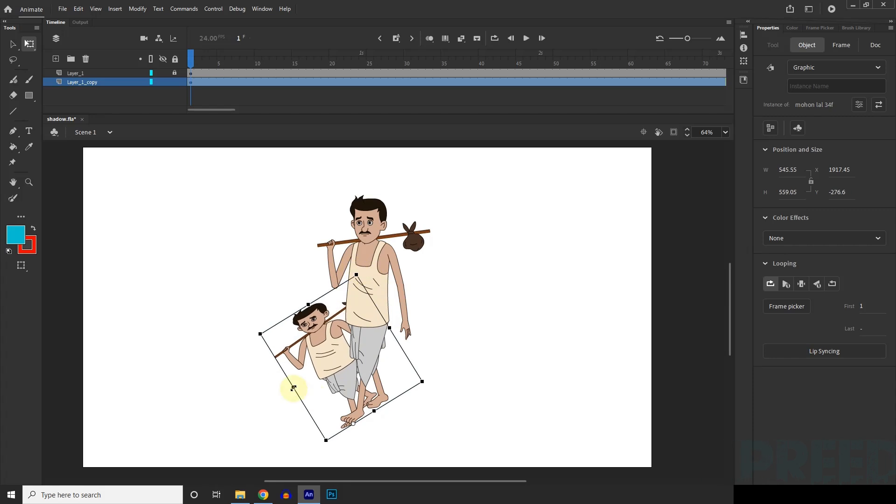
{"action": "left_click_drag", "start_coordinate": [293, 387], "coordinate": [299, 388]}
{"action": "key", "text": "ctrl+z"}
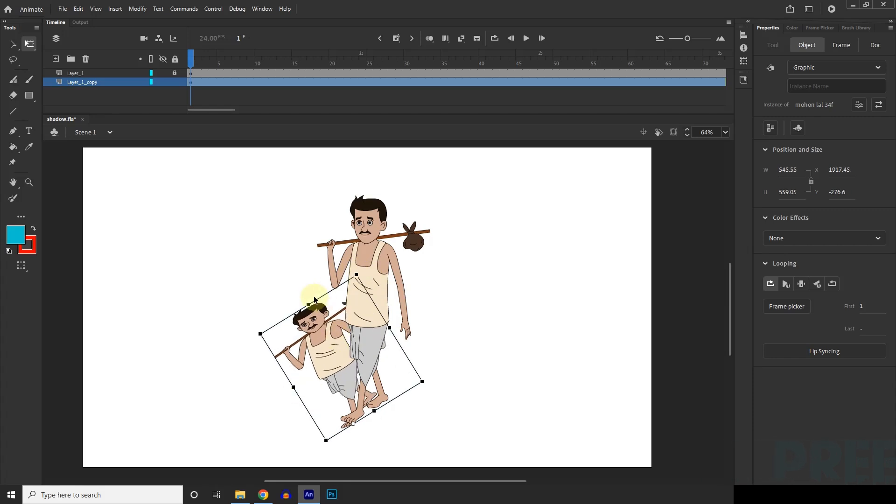
{"action": "left_click_drag", "start_coordinate": [306, 305], "coordinate": [305, 299]}
{"action": "left_click", "coordinate": [532, 316]}
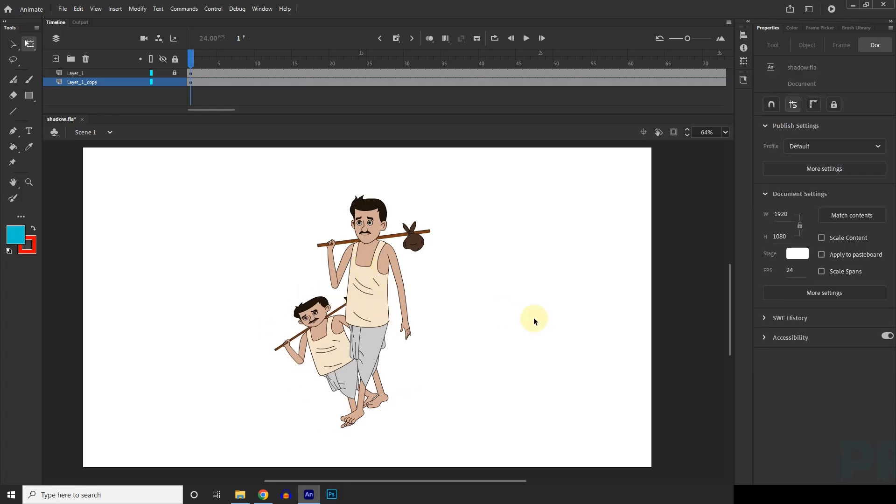
Step: Switch back to the Selection tool and select the tilted copy on the stage
{"action": "scroll", "coordinate": [360, 340], "scroll_direction": "down", "scroll_amount": 2}
{"action": "scroll", "coordinate": [391, 329], "scroll_direction": "up", "scroll_amount": 3}
{"action": "key", "text": "v"}
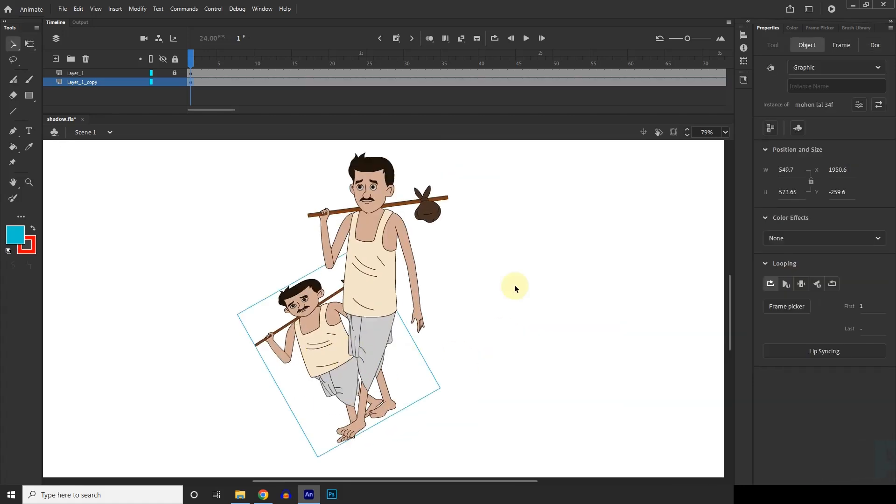
{"action": "left_click", "coordinate": [514, 285]}
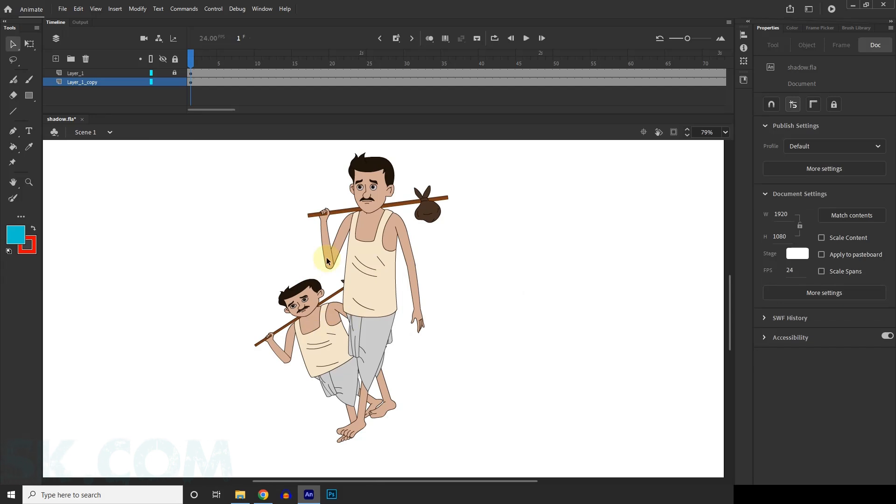
{"action": "left_click", "coordinate": [322, 344]}
{"action": "left_click", "coordinate": [562, 290]}
{"action": "left_click", "coordinate": [315, 359]}
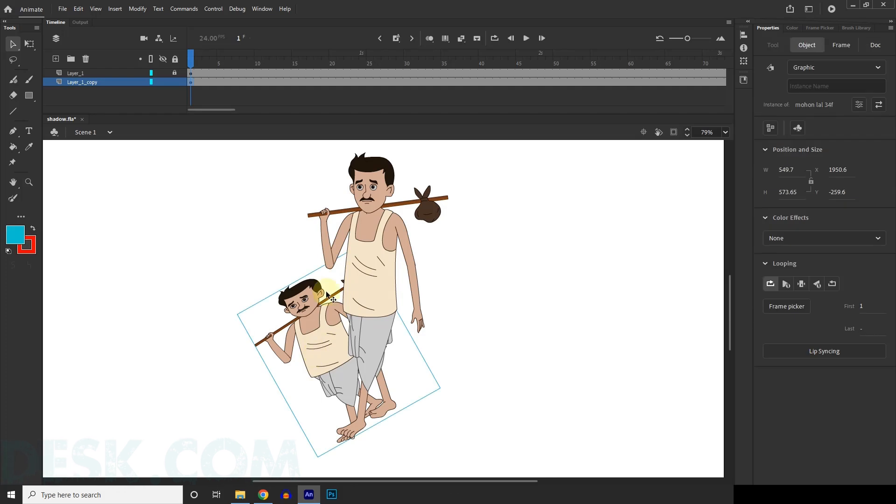
Step: Add an Adjust Color filter to the first frame of Layer_1_copy, with brightness and contrast both set to -100
{"action": "left_click", "coordinate": [111, 83]}
{"action": "left_click", "coordinate": [190, 84]}
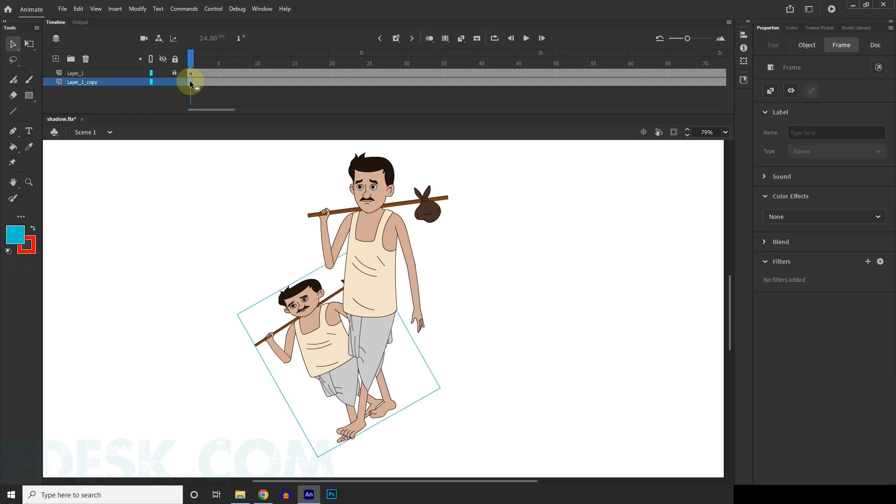
{"action": "left_click", "coordinate": [869, 263]}
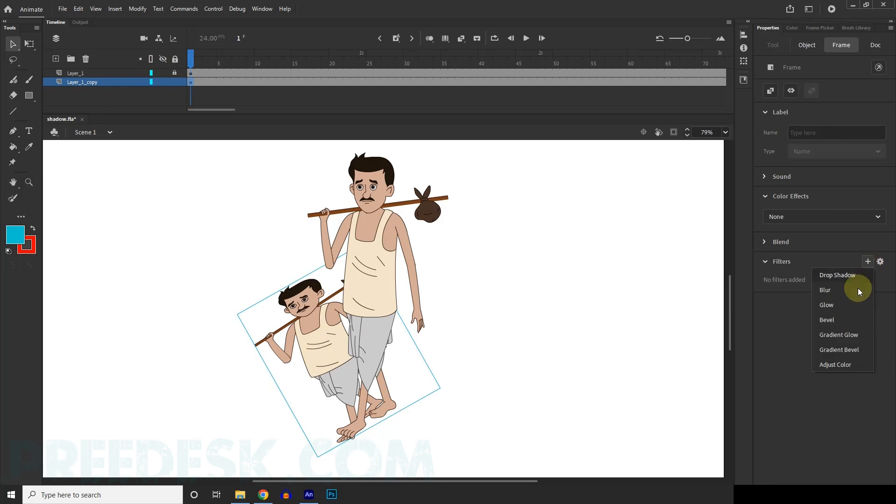
{"action": "left_click", "coordinate": [844, 364]}
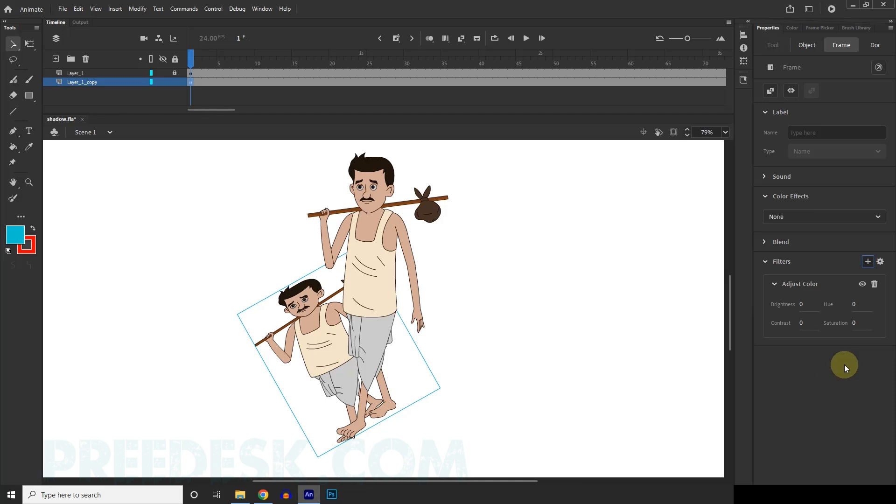
{"action": "left_click", "coordinate": [802, 304]}
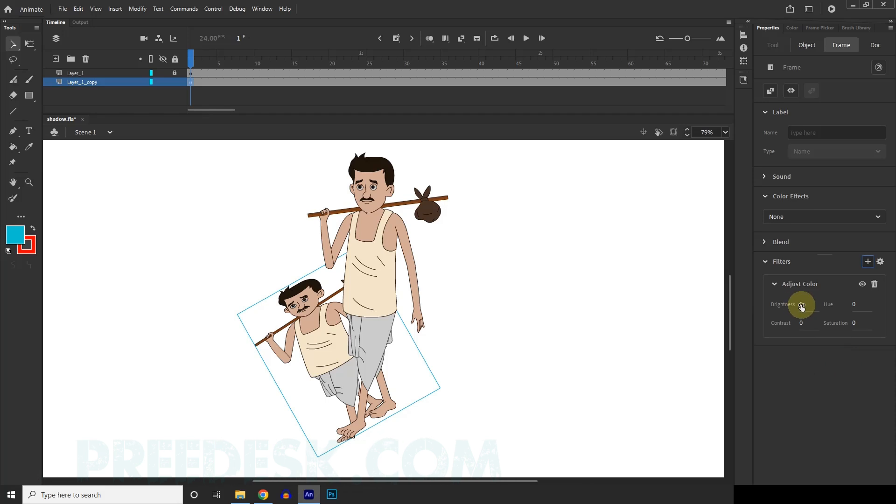
{"action": "left_click_drag", "start_coordinate": [730, 293], "coordinate": [727, 293]}
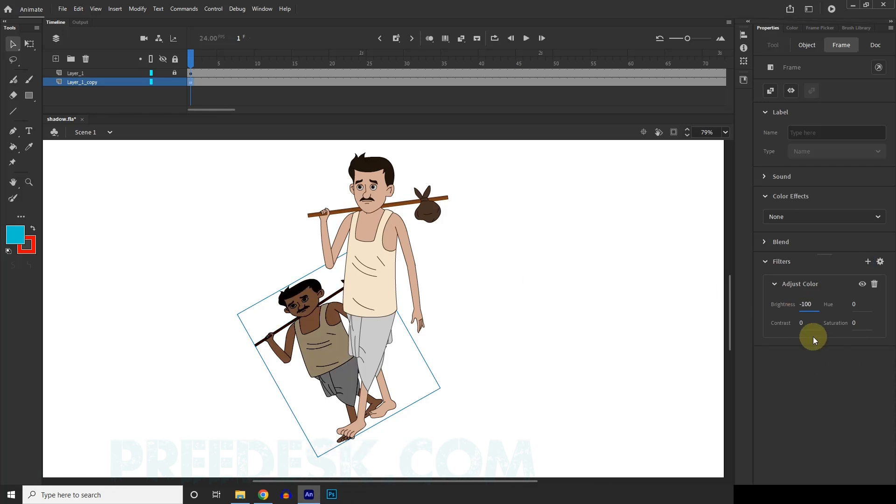
{"action": "left_click_drag", "start_coordinate": [801, 326], "coordinate": [583, 304]}
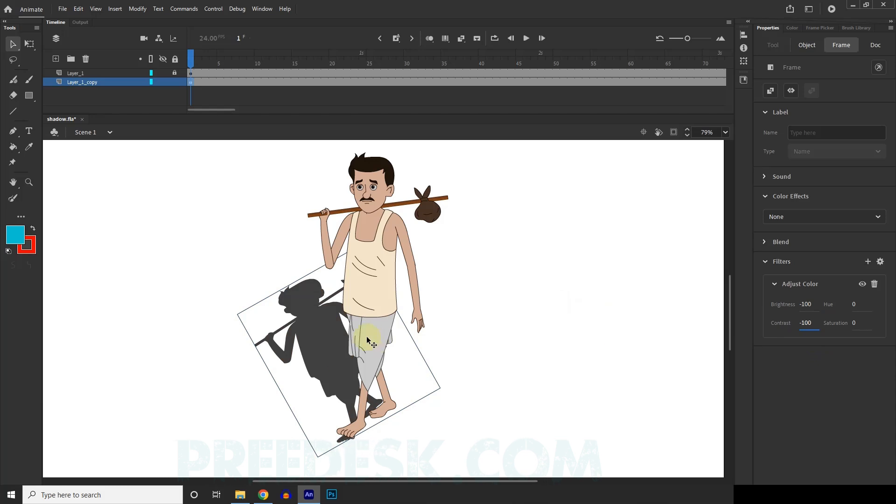
Step: Play the walk animation to check how the dark silhouette follows the character
{"action": "key", "text": "ctrl+minus"}
{"action": "scroll", "coordinate": [323, 328], "scroll_direction": "up", "scroll_amount": 3}
{"action": "scroll", "coordinate": [341, 332], "scroll_direction": "down", "scroll_amount": 2}
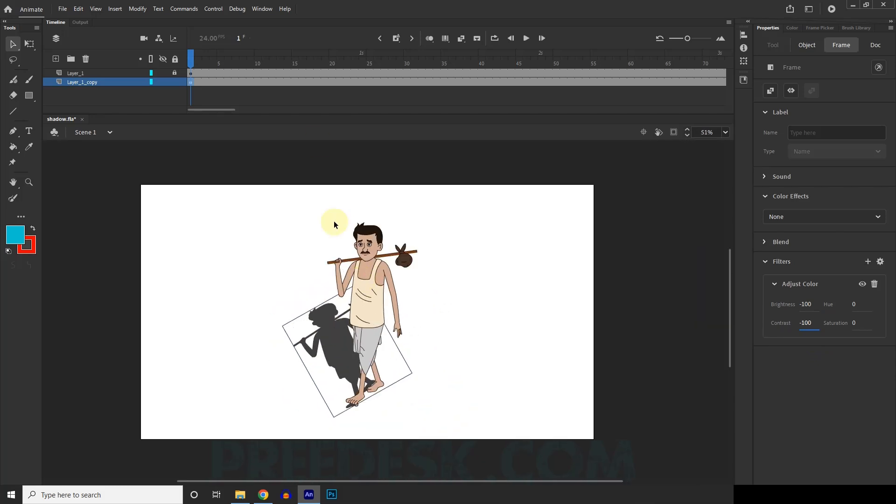
{"action": "left_click_drag", "start_coordinate": [687, 38], "coordinate": [673, 39]}
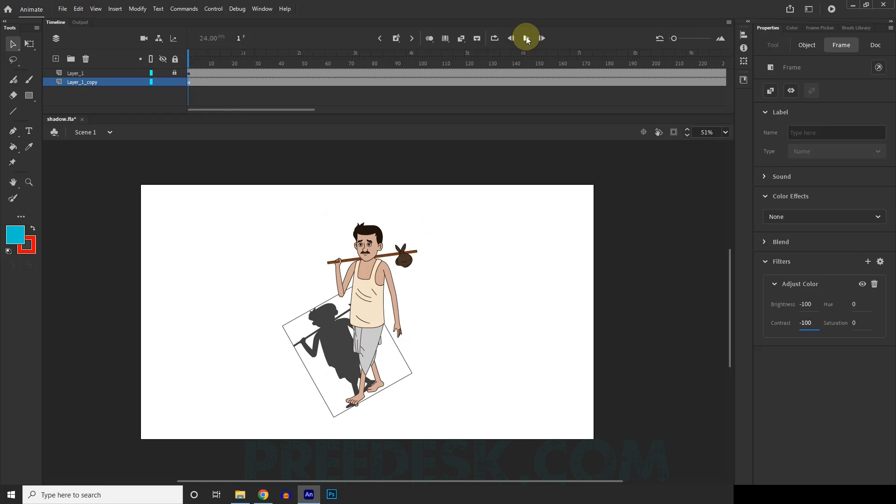
{"action": "left_click", "coordinate": [526, 39]}
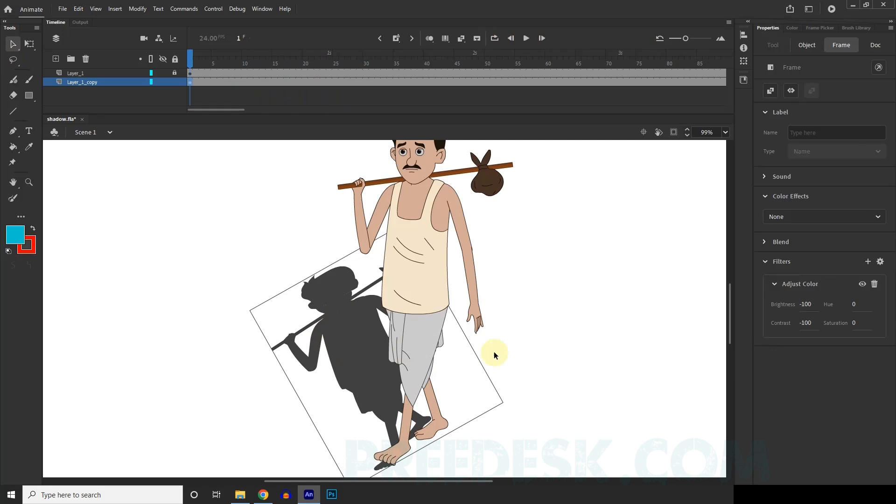
Step: Apply an Alpha color effect of 57% to the Layer_1_copy frame and play the animation to check the shadow
{"action": "left_click", "coordinate": [825, 217]}
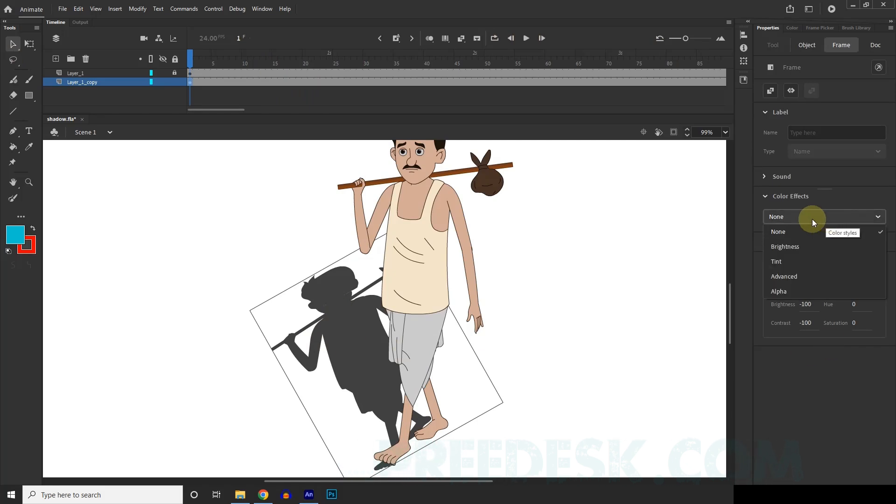
{"action": "left_click", "coordinate": [767, 197]}
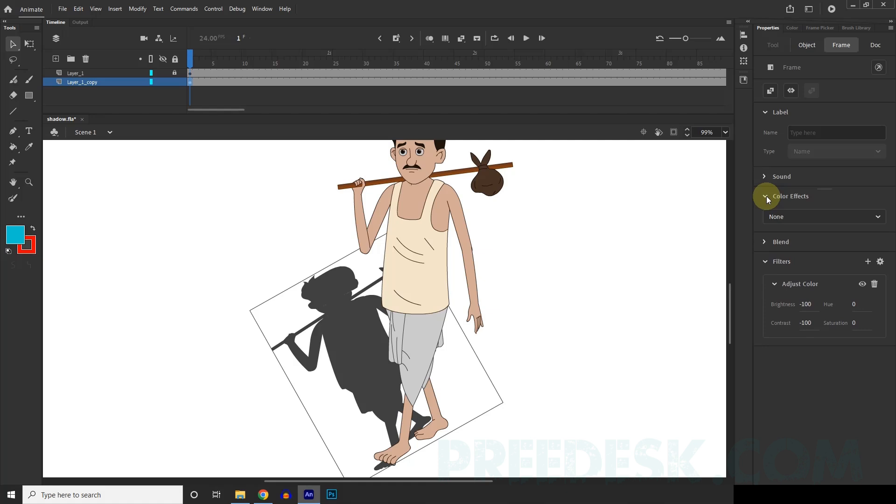
{"action": "left_click", "coordinate": [825, 216]}
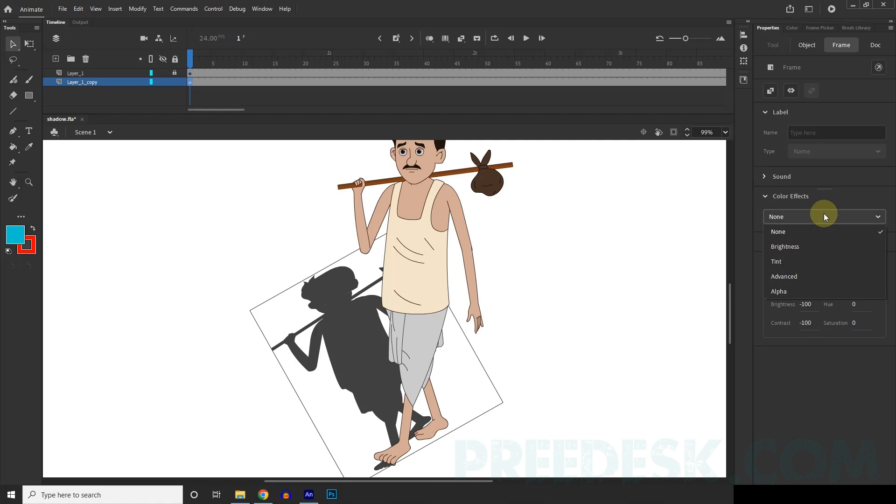
{"action": "left_click", "coordinate": [789, 293]}
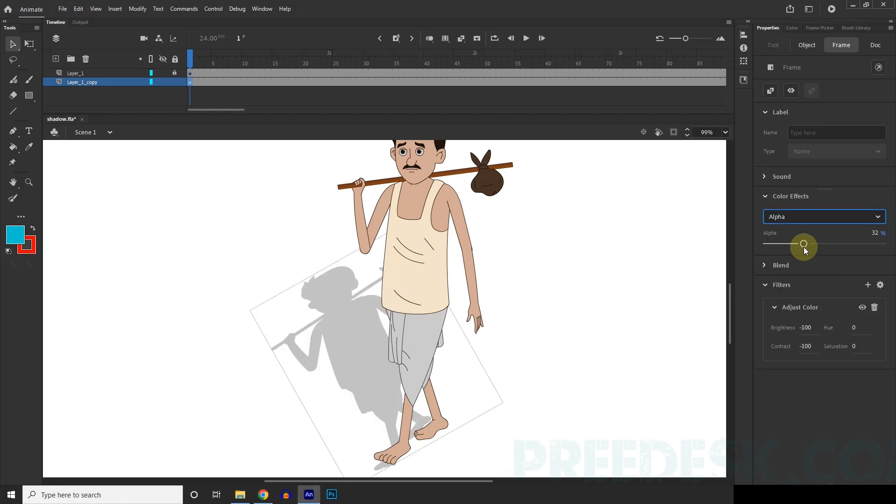
{"action": "left_click_drag", "start_coordinate": [803, 243], "coordinate": [833, 245]}
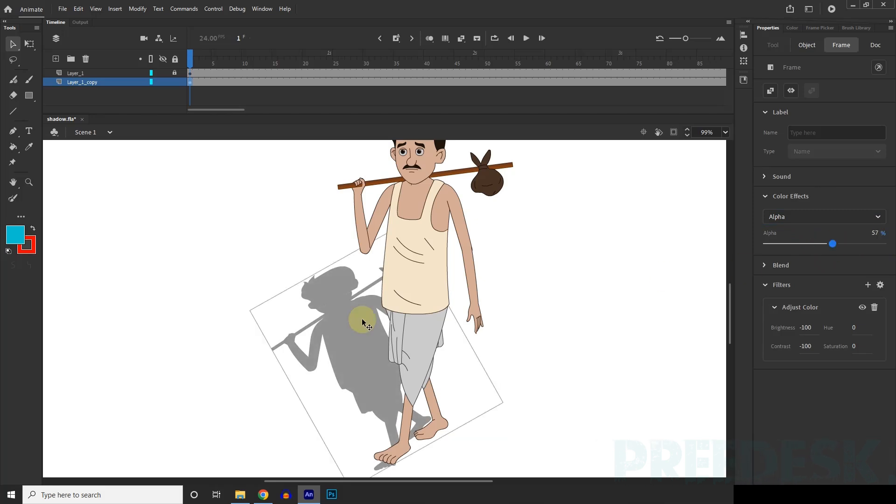
{"action": "scroll", "coordinate": [348, 331], "scroll_direction": "down", "scroll_amount": 5}
{"action": "left_click", "coordinate": [528, 38]}
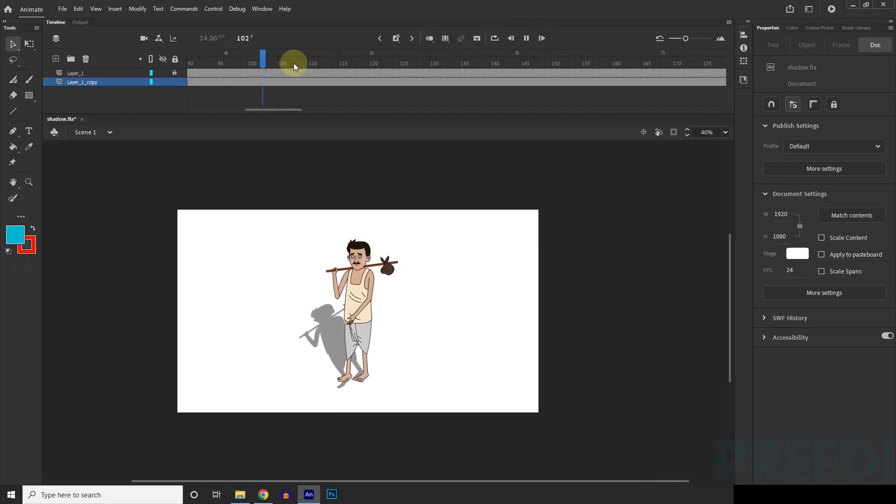
Step: Scrub the timeline to about frame 127, return to frame 1 and inspect the shadow beside the character
{"action": "left_click", "coordinate": [285, 63]}
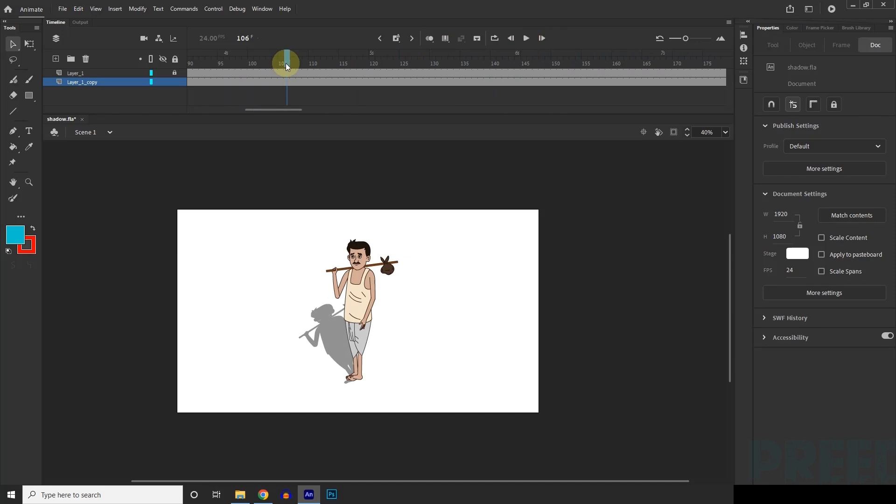
{"action": "left_click_drag", "start_coordinate": [285, 63], "coordinate": [415, 61]}
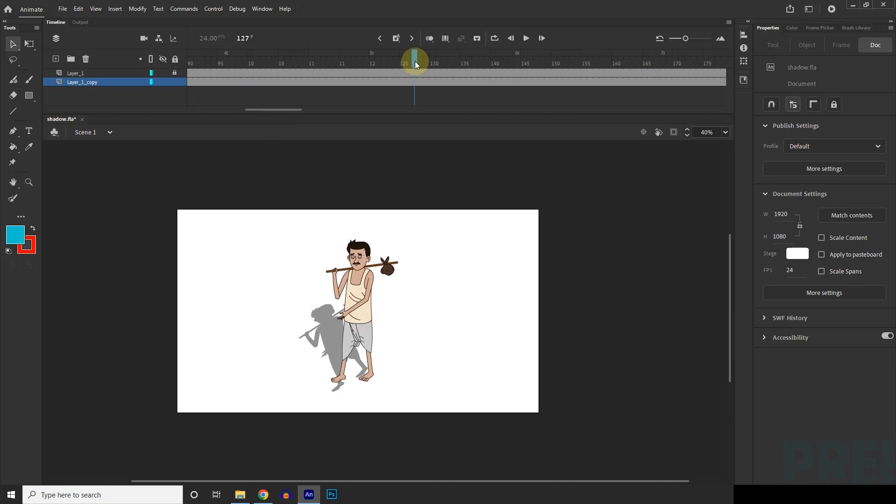
{"action": "left_click_drag", "start_coordinate": [275, 106], "coordinate": [219, 108]}
{"action": "left_click_drag", "start_coordinate": [270, 60], "coordinate": [134, 61]}
{"action": "left_click", "coordinate": [322, 327]}
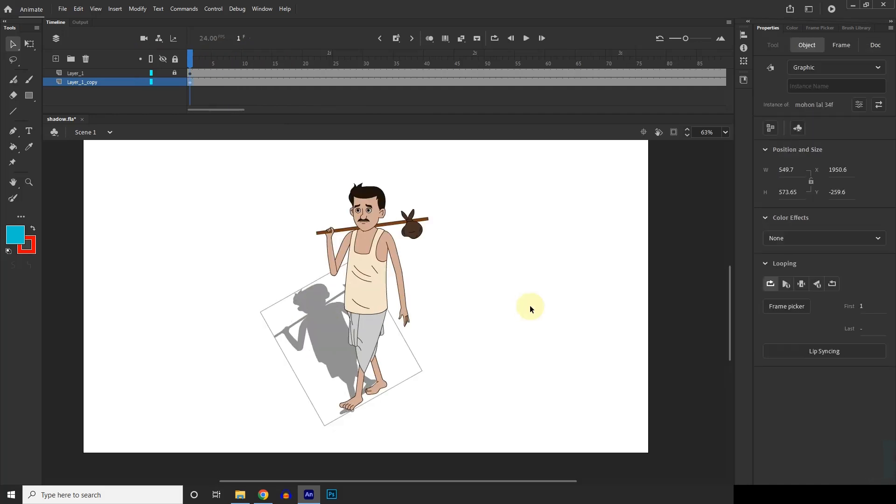
{"action": "left_click", "coordinate": [530, 306]}
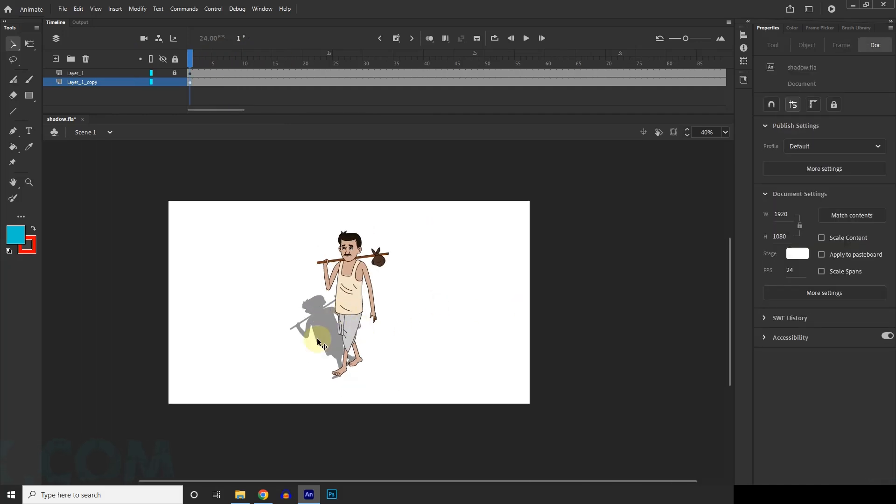
{"action": "scroll", "coordinate": [316, 338], "scroll_direction": "up", "scroll_amount": 1}
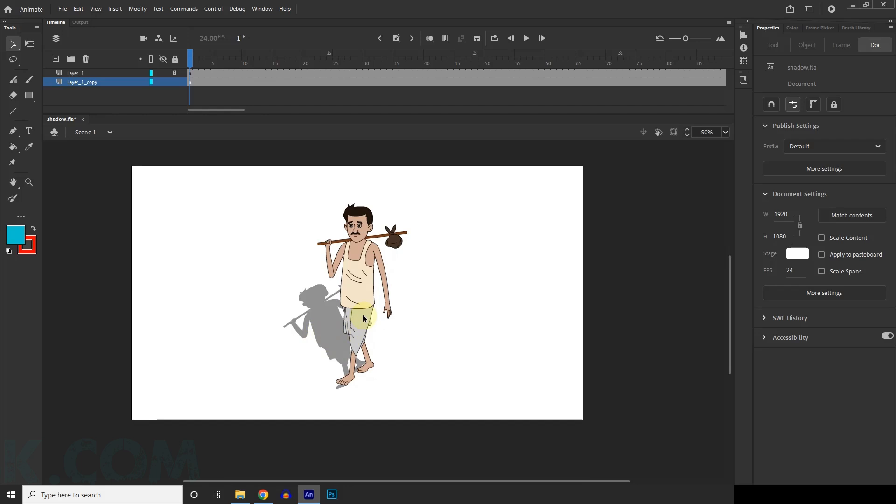
{"action": "left_click", "coordinate": [326, 329]}
{"action": "left_click", "coordinate": [446, 322]}
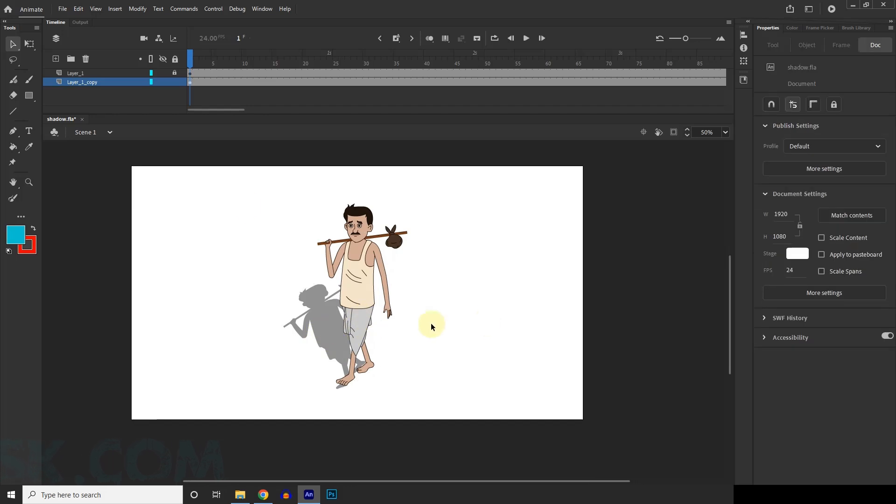
Step: Delete the Layer_1_copy shadow layer and unlock Layer_1
{"action": "left_click", "coordinate": [91, 86]}
{"action": "left_click", "coordinate": [85, 58]}
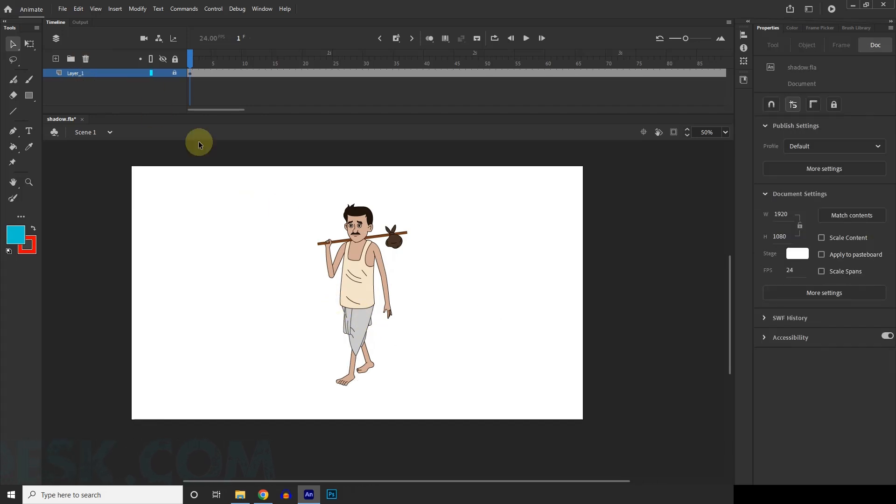
{"action": "left_click", "coordinate": [175, 73]}
{"action": "left_click", "coordinate": [184, 72]}
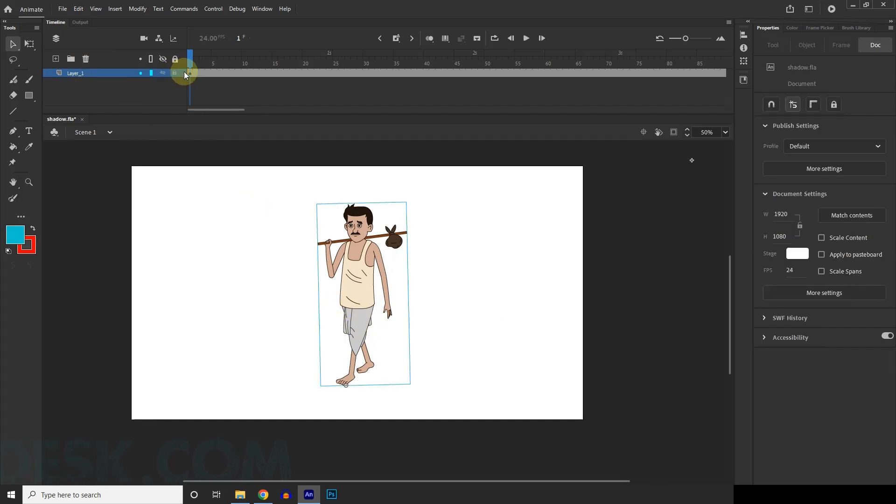
Step: Duplicate Layer_1, then place the original above Layer_1_copy and lock it
{"action": "left_click", "coordinate": [428, 285]}
{"action": "left_click", "coordinate": [379, 283]}
{"action": "scroll", "coordinate": [486, 264], "scroll_direction": "down", "scroll_amount": 1}
{"action": "left_click", "coordinate": [485, 264]}
{"action": "scroll", "coordinate": [494, 266], "scroll_direction": "up", "scroll_amount": 1}
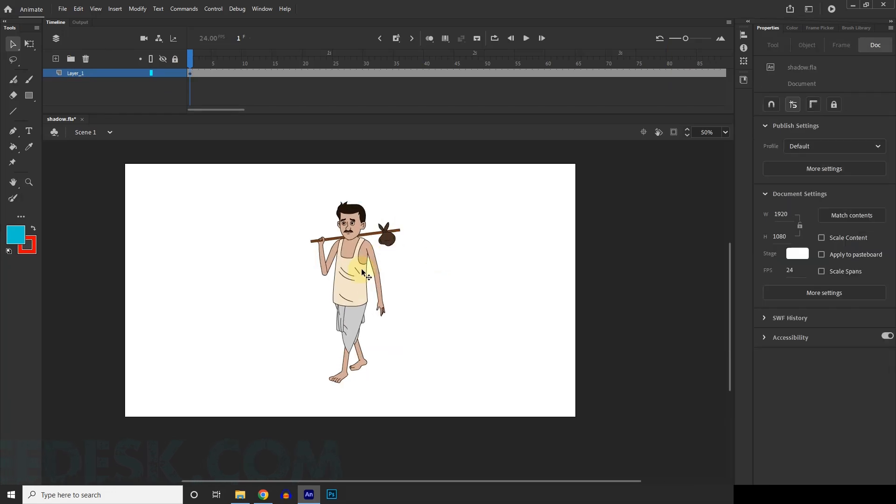
{"action": "left_click", "coordinate": [363, 270]}
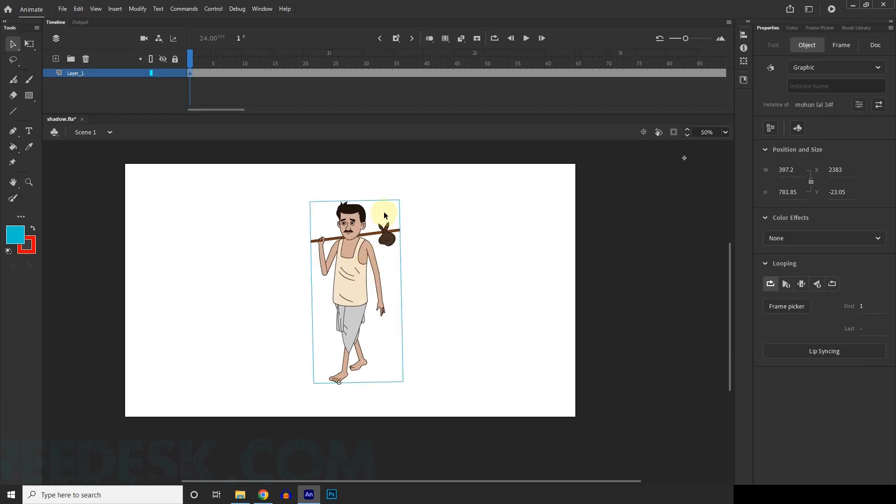
{"action": "right_click", "coordinate": [89, 73]}
{"action": "left_click", "coordinate": [117, 179]}
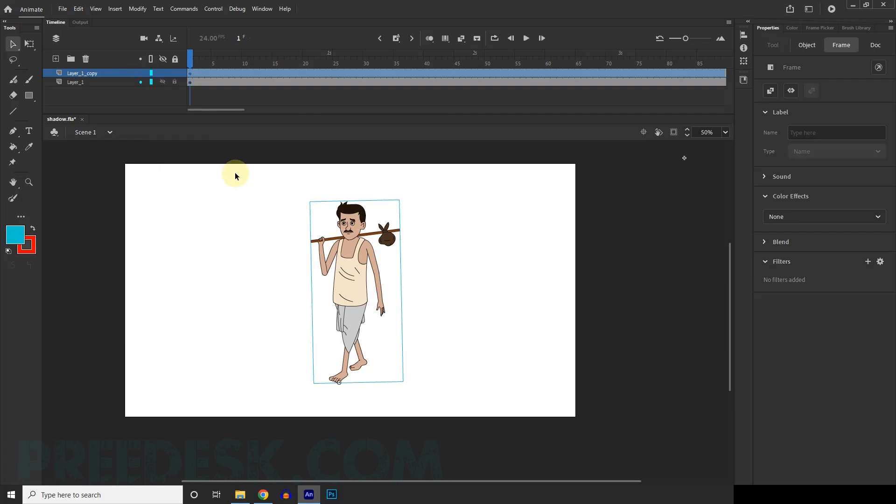
{"action": "left_click_drag", "start_coordinate": [87, 82], "coordinate": [111, 70]}
{"action": "left_click", "coordinate": [89, 83]}
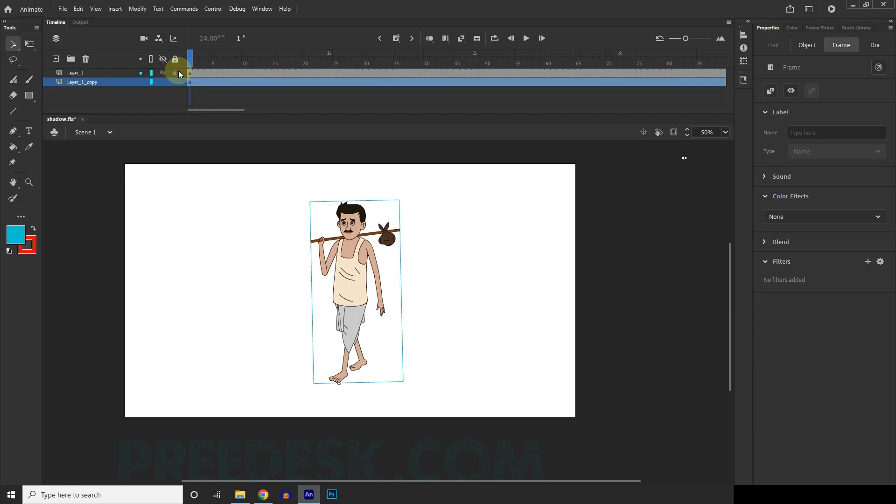
{"action": "left_click", "coordinate": [480, 217]}
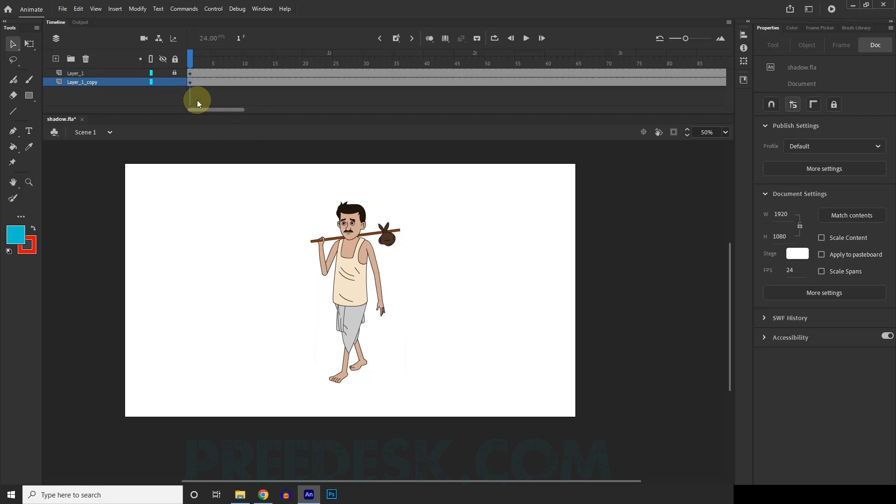
Step: Add a Drop Shadow filter to the first frame of Layer_1_copy with 81% strength, blur 4 and Hide object enabled
{"action": "left_click", "coordinate": [189, 83]}
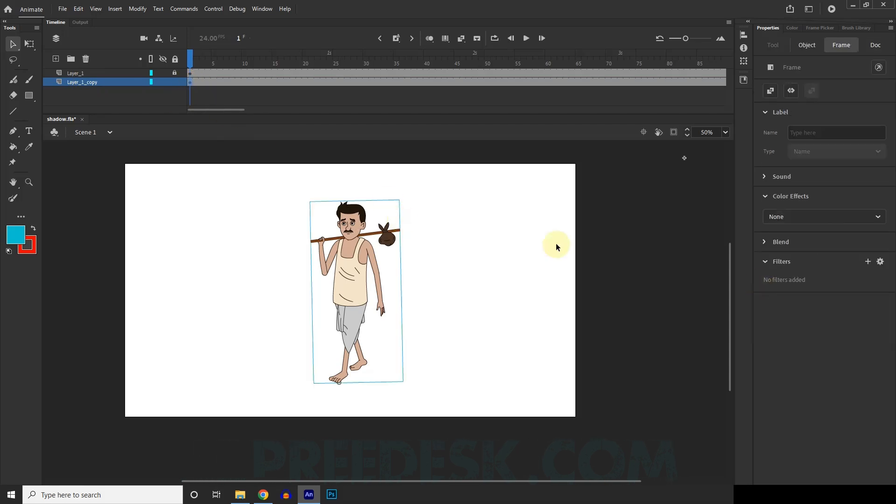
{"action": "left_click", "coordinate": [866, 262]}
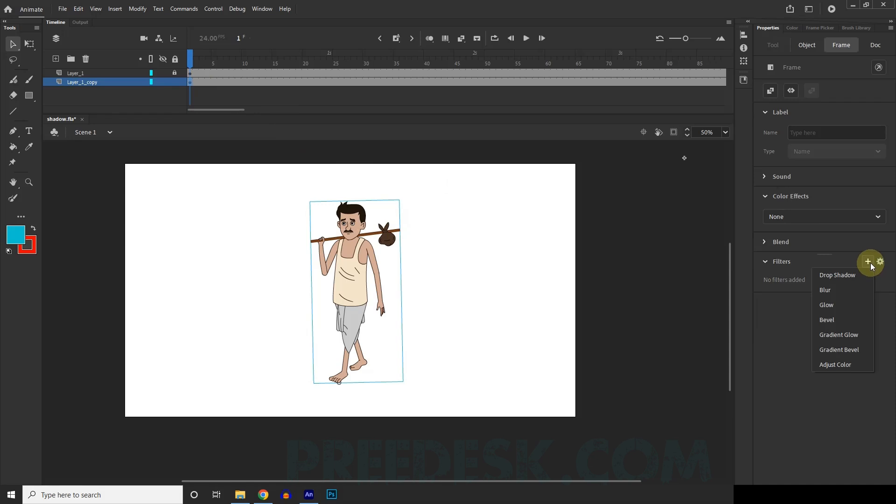
{"action": "left_click", "coordinate": [842, 276]}
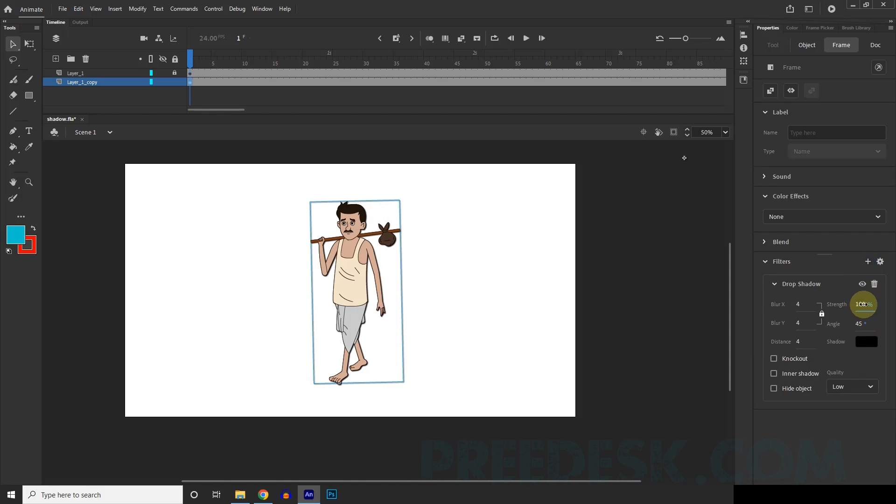
{"action": "left_click_drag", "start_coordinate": [861, 305], "coordinate": [814, 304]}
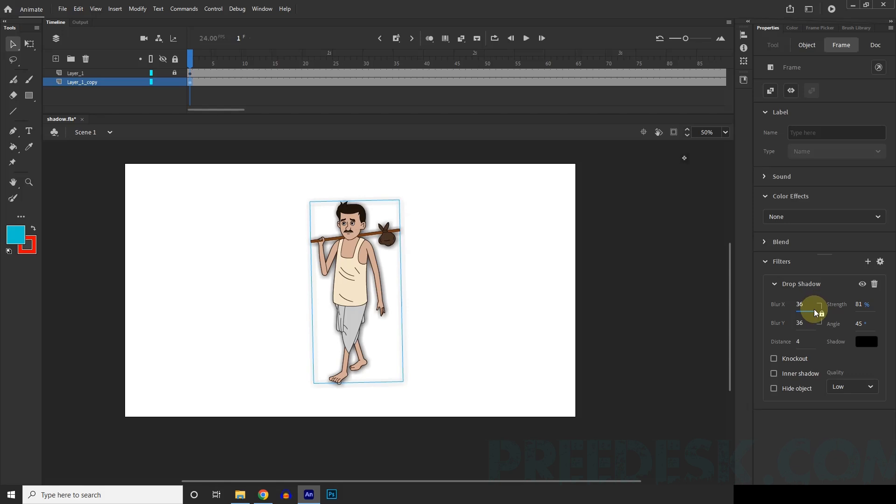
{"action": "key", "text": "ctrl+z"}
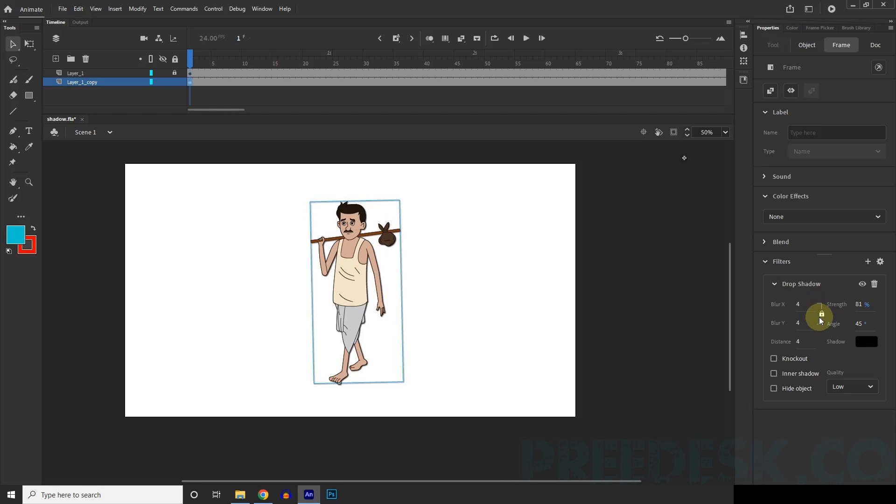
{"action": "left_click", "coordinate": [794, 390]}
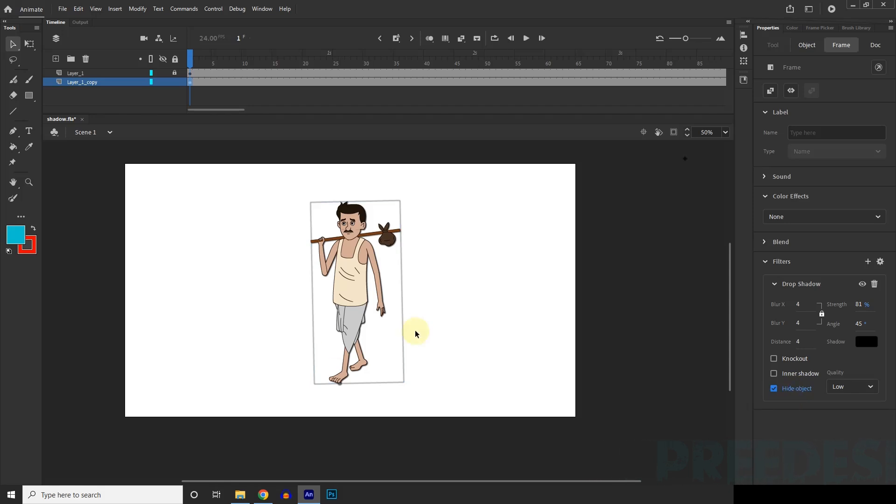
Step: Shorten the shadow copy and tilt it counterclockwise about the front foot with Free Transform, to about 529 × 567 px
{"action": "scroll", "coordinate": [369, 252], "scroll_direction": "up", "scroll_amount": 1}
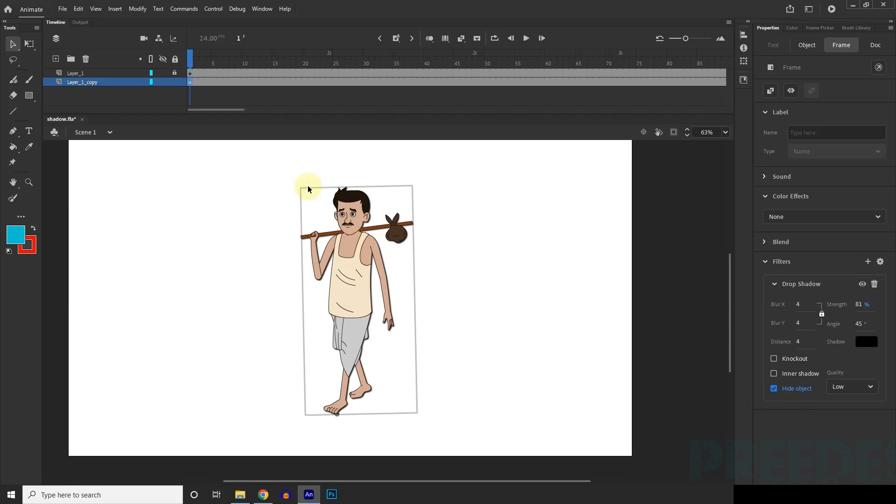
{"action": "left_click", "coordinate": [355, 253]}
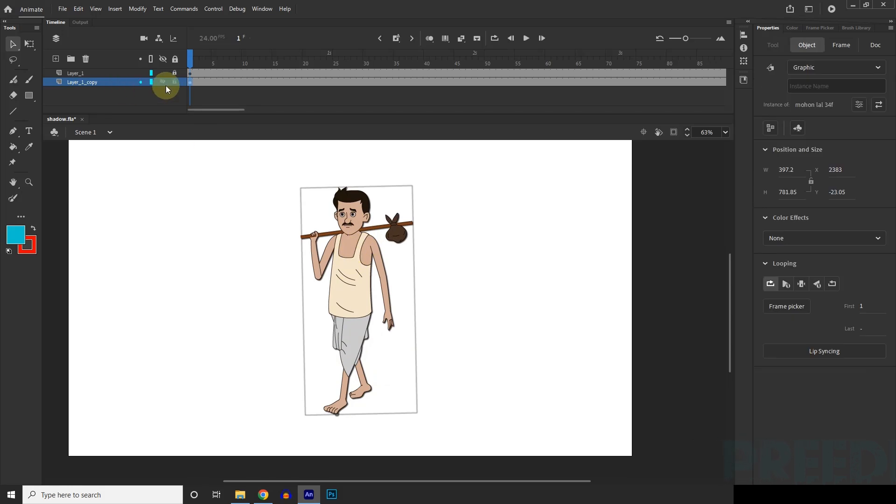
{"action": "left_click", "coordinate": [29, 44]}
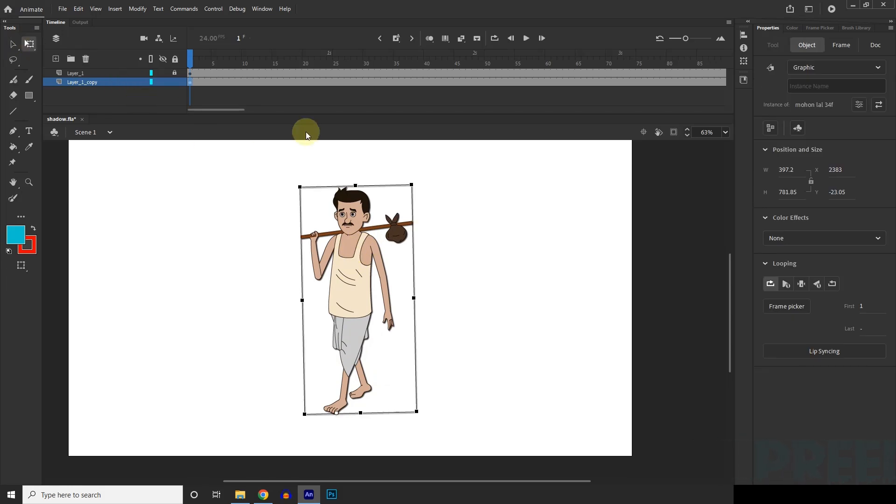
{"action": "left_click_drag", "start_coordinate": [355, 186], "coordinate": [355, 246]}
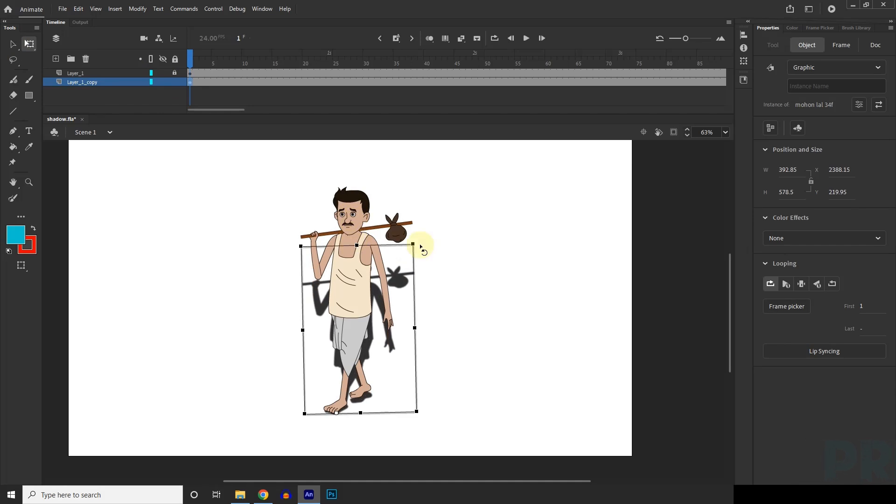
{"action": "left_click_drag", "start_coordinate": [424, 244], "coordinate": [361, 231]}
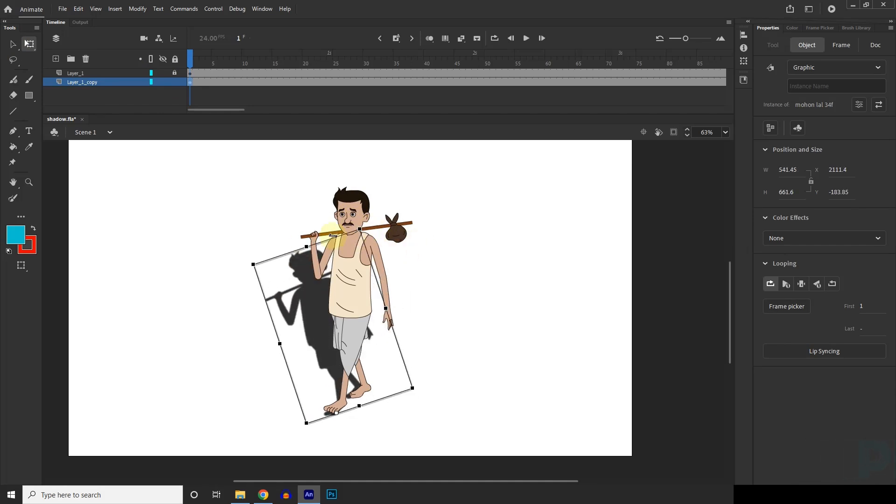
{"action": "left_click_drag", "start_coordinate": [310, 254], "coordinate": [319, 289]}
{"action": "left_click_drag", "start_coordinate": [372, 264], "coordinate": [359, 262]}
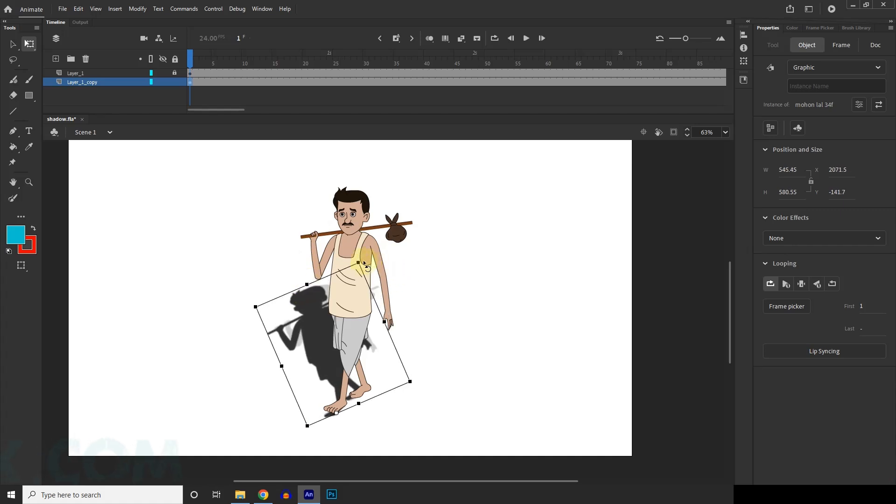
{"action": "left_click_drag", "start_coordinate": [307, 282], "coordinate": [306, 279]}
Step: Set the Layer_1_copy frame's Drop Shadow strength to 47%, play the animation to check it and return to frame 1
{"action": "left_click", "coordinate": [190, 82]}
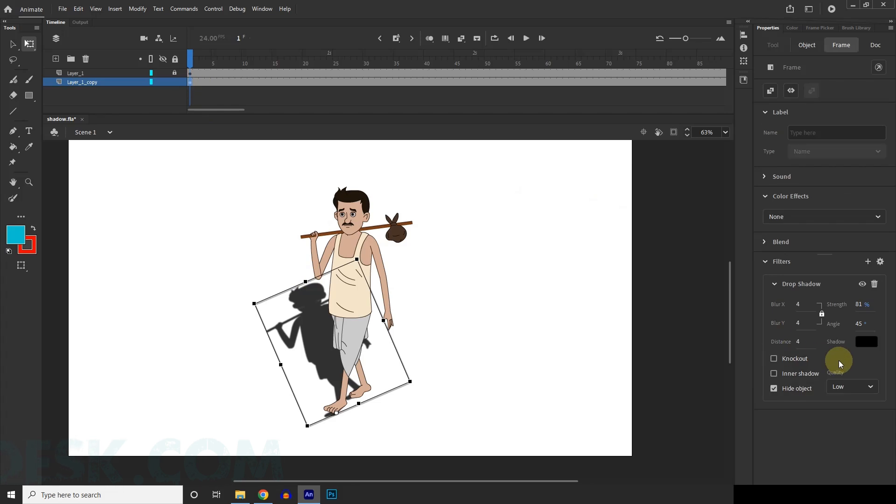
{"action": "left_click_drag", "start_coordinate": [856, 304], "coordinate": [847, 304]}
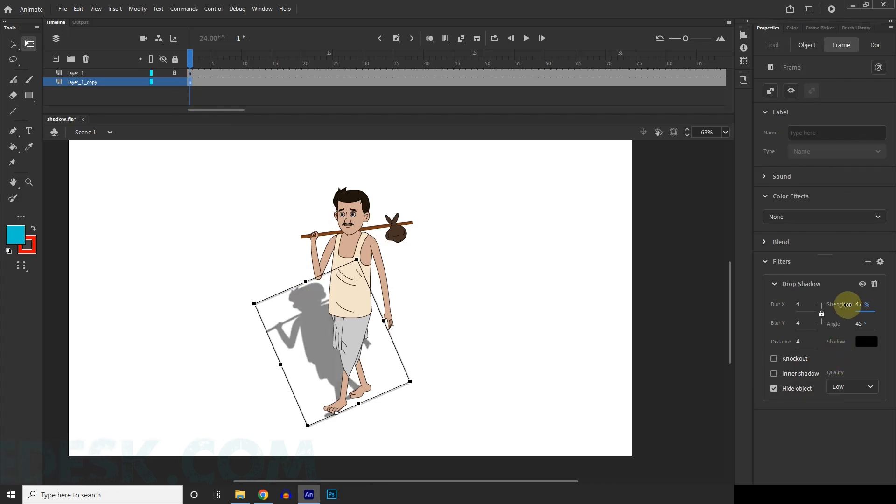
{"action": "left_click", "coordinate": [490, 299]}
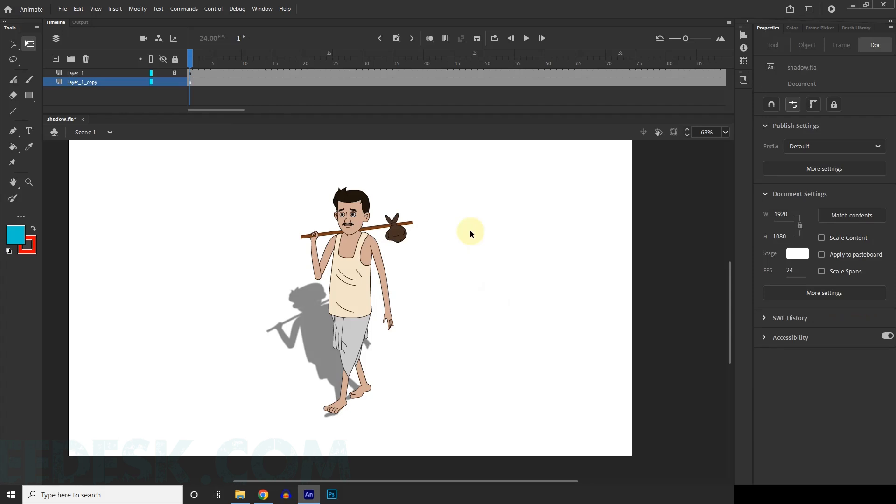
{"action": "left_click", "coordinate": [526, 39]}
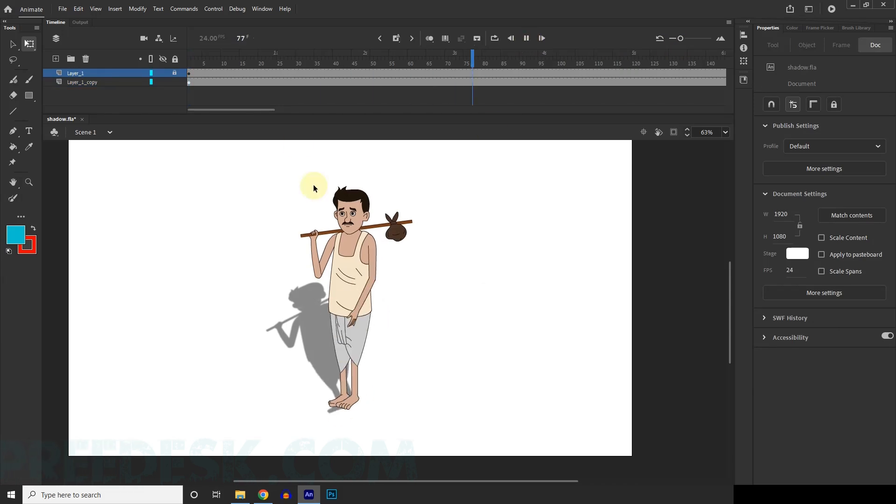
{"action": "left_click_drag", "start_coordinate": [258, 64], "coordinate": [98, 57]}
Step: Move the shadow copy slightly up so that its feet line up with the character's feet, at about Y -177
{"action": "scroll", "coordinate": [327, 356], "scroll_direction": "up", "scroll_amount": 2}
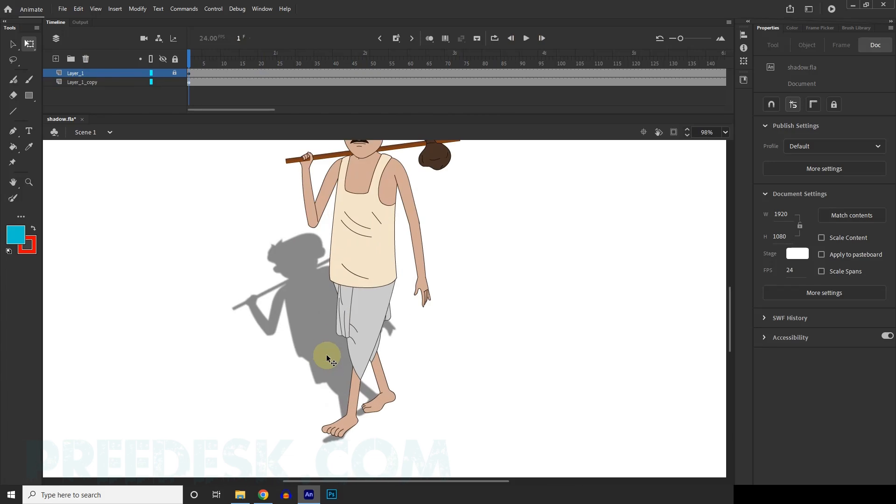
{"action": "left_click", "coordinate": [326, 356]}
{"action": "scroll", "coordinate": [339, 419], "scroll_direction": "up", "scroll_amount": 1}
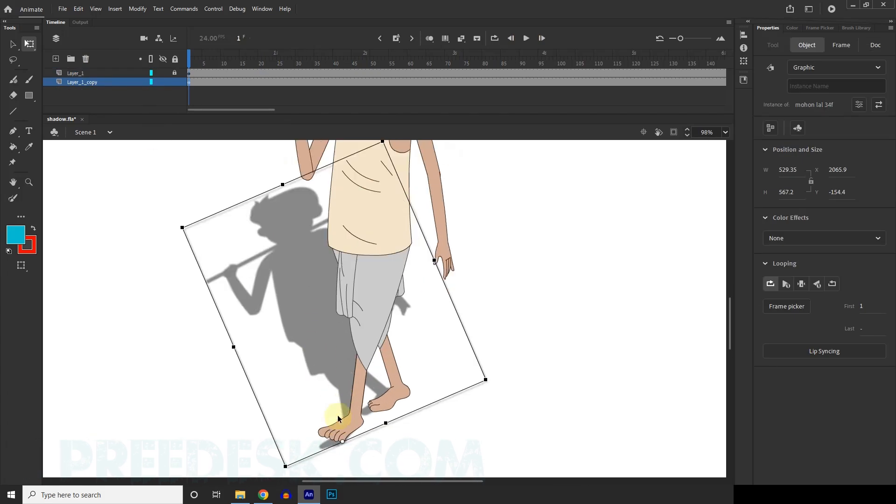
{"action": "left_click_drag", "start_coordinate": [343, 364], "coordinate": [344, 352]}
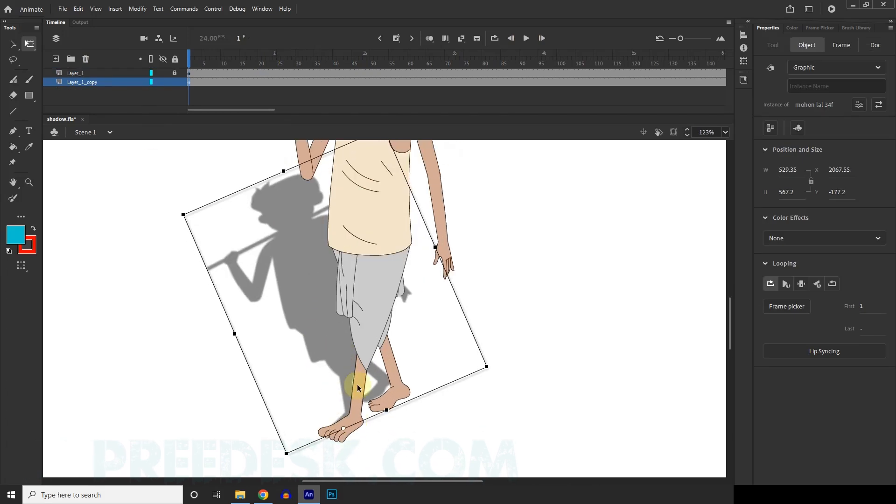
Step: Return to the Selection tool, play the animation to check the repositioned shadow and select the shadow on the stage
{"action": "scroll", "coordinate": [357, 420], "scroll_direction": "down", "scroll_amount": 5}
{"action": "key", "text": "v"}
{"action": "left_click", "coordinate": [526, 38]}
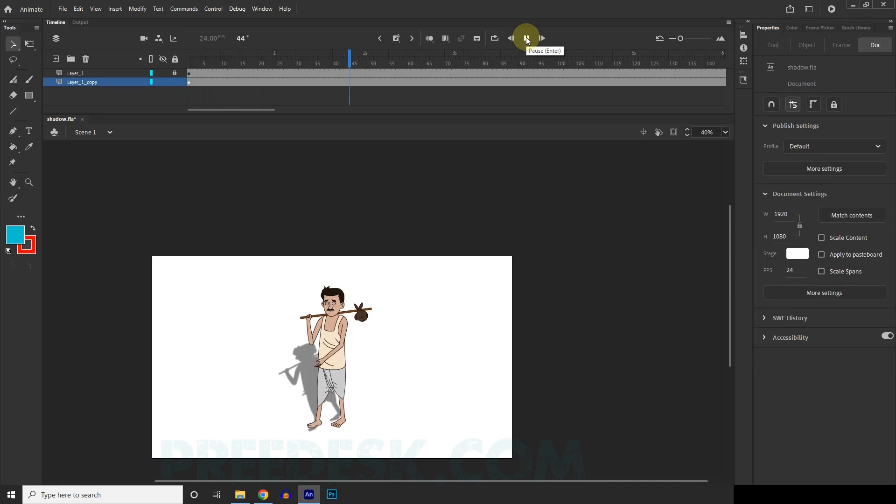
{"action": "left_click", "coordinate": [525, 37]}
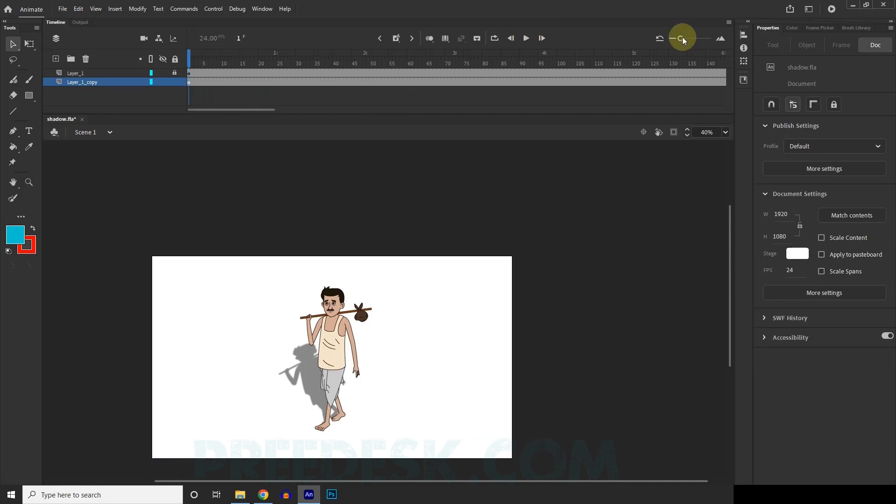
{"action": "left_click_drag", "start_coordinate": [682, 39], "coordinate": [669, 40]}
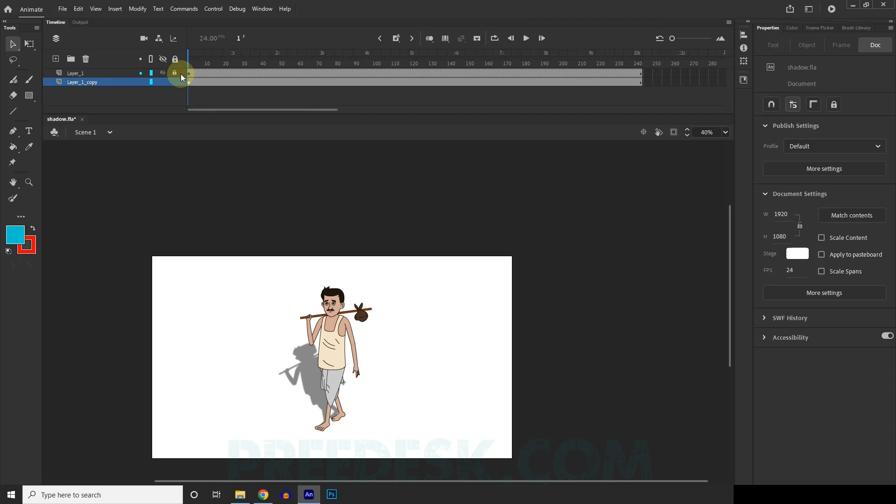
{"action": "left_click", "coordinate": [356, 355]}
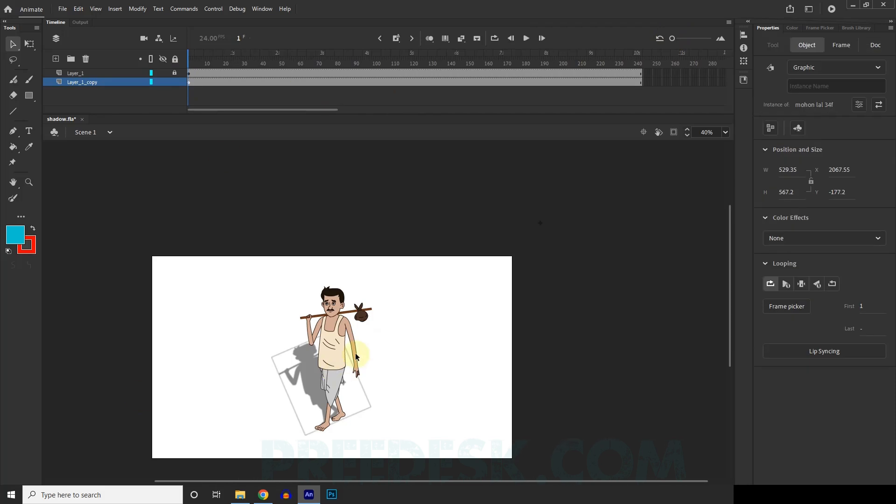
Step: With Layer_1 unlocked, keyframe both layers at frame 152 and move the character and shadow to the stage's left edge, at about Y 220
{"action": "left_click", "coordinate": [184, 73]}
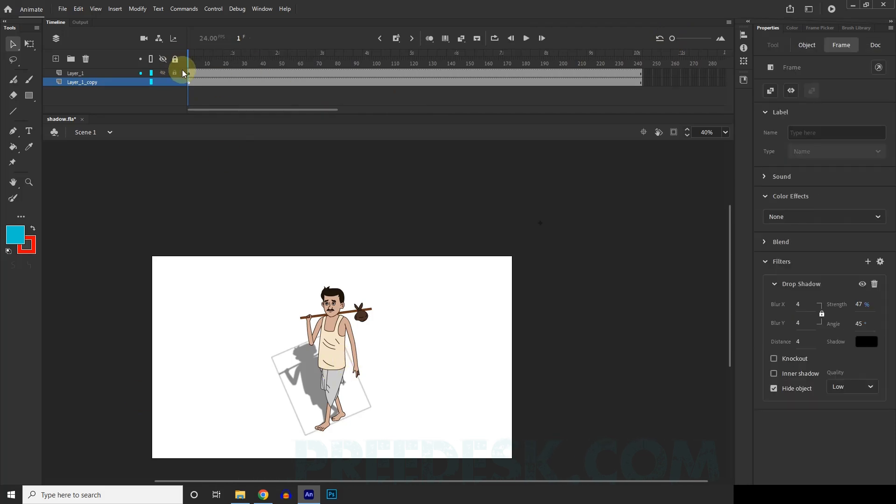
{"action": "left_click_drag", "start_coordinate": [193, 58], "coordinate": [136, 58]}
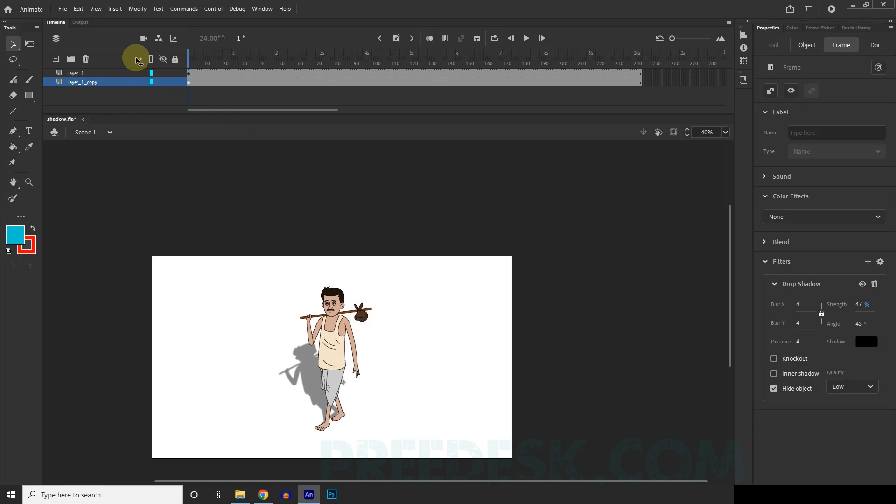
{"action": "left_click", "coordinate": [331, 345]}
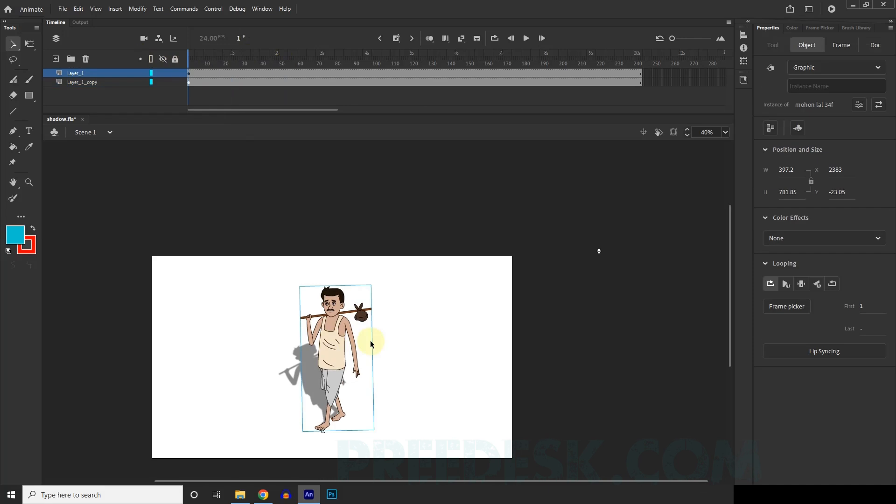
{"action": "left_click", "coordinate": [469, 72]}
{"action": "left_click", "coordinate": [469, 84]}
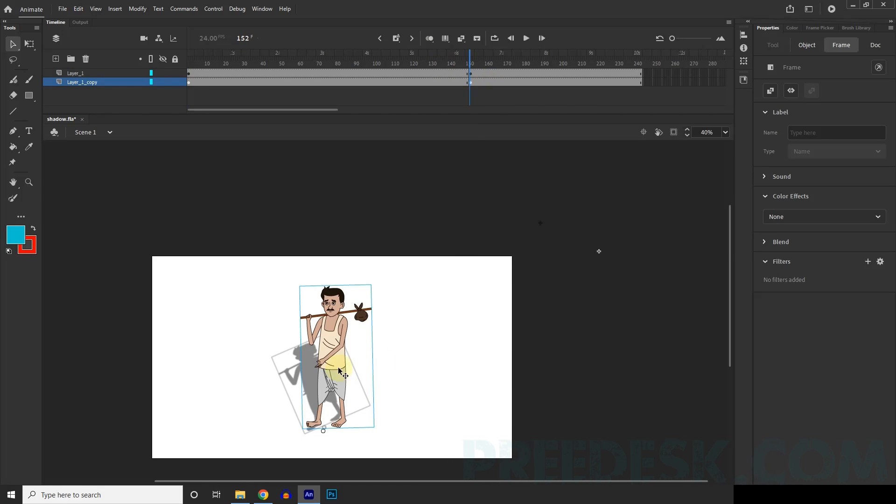
{"action": "left_click_drag", "start_coordinate": [339, 371], "coordinate": [220, 383]}
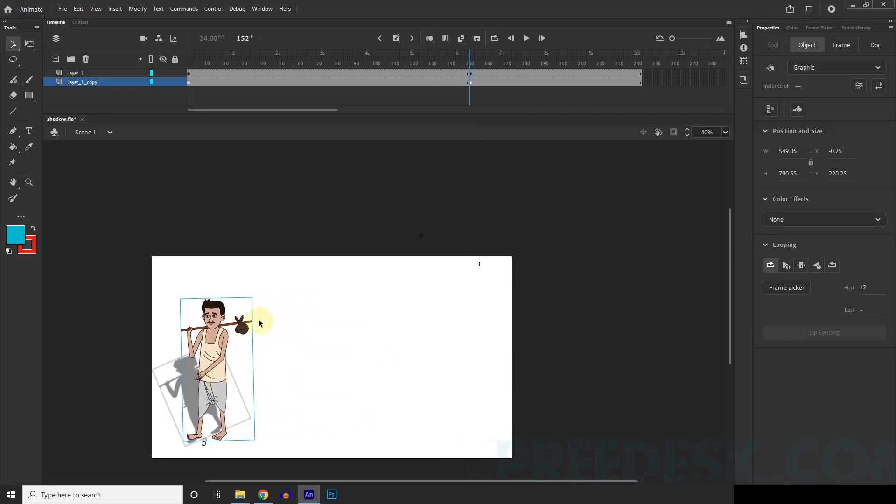
Step: Create classic tweens on Layer_1 and Layer_1_copy up to frame 152 and play the animation to check the moving shadow
{"action": "left_click_drag", "start_coordinate": [433, 81], "coordinate": [166, 54]}
{"action": "right_click", "coordinate": [429, 80]}
{"action": "left_click", "coordinate": [464, 86]}
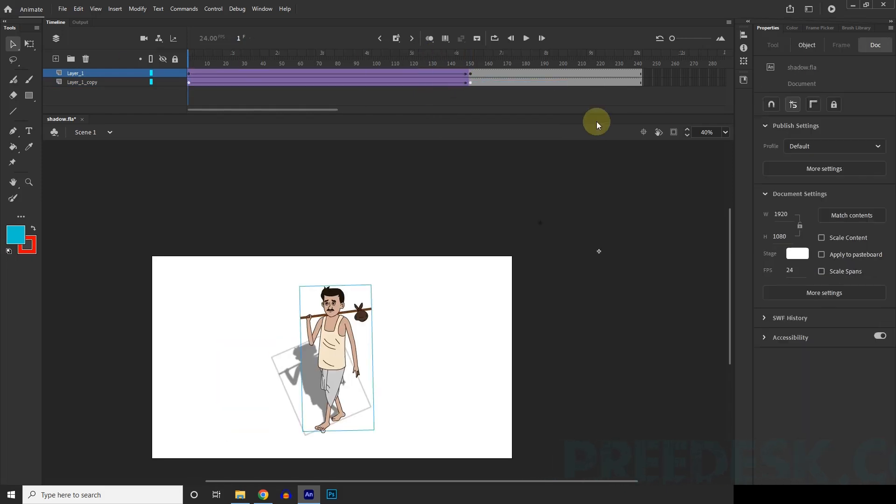
{"action": "left_click", "coordinate": [525, 38]}
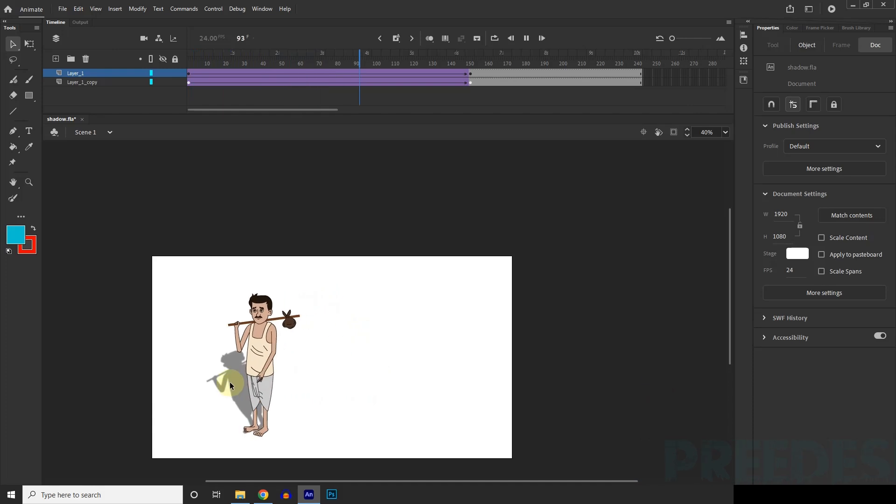
{"action": "left_click", "coordinate": [486, 73]}
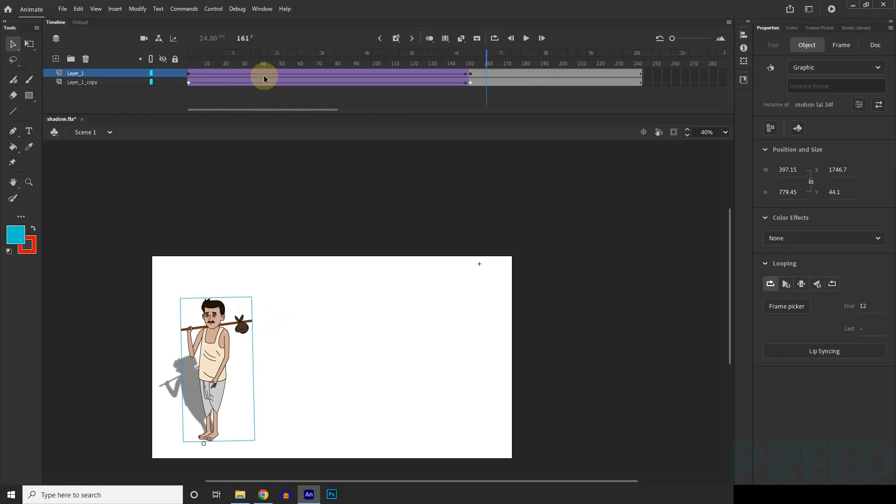
Step: Delete the Layer_1_copy shadow layer from the timeline
{"action": "left_click", "coordinate": [99, 85]}
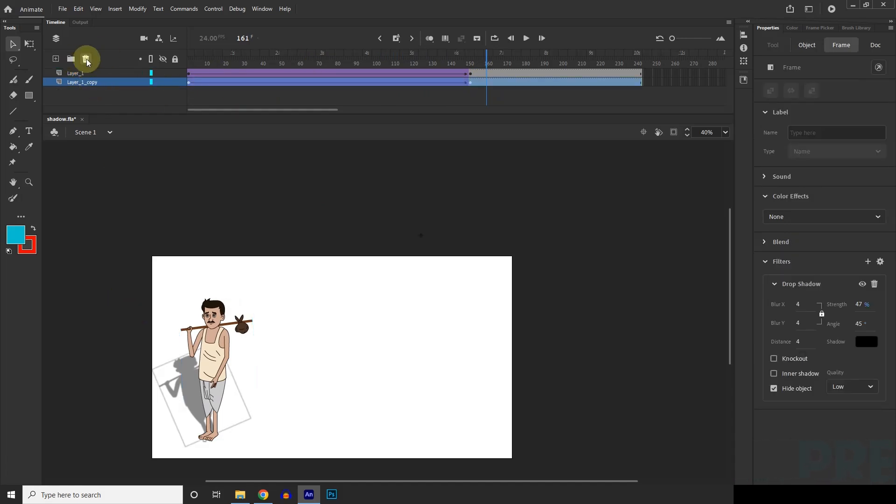
{"action": "left_click", "coordinate": [86, 59]}
Step: Remove the classic tween from Layer_1, clear its keyframe at frame 152 and return to frame 1
{"action": "left_click_drag", "start_coordinate": [450, 73], "coordinate": [548, 74]}
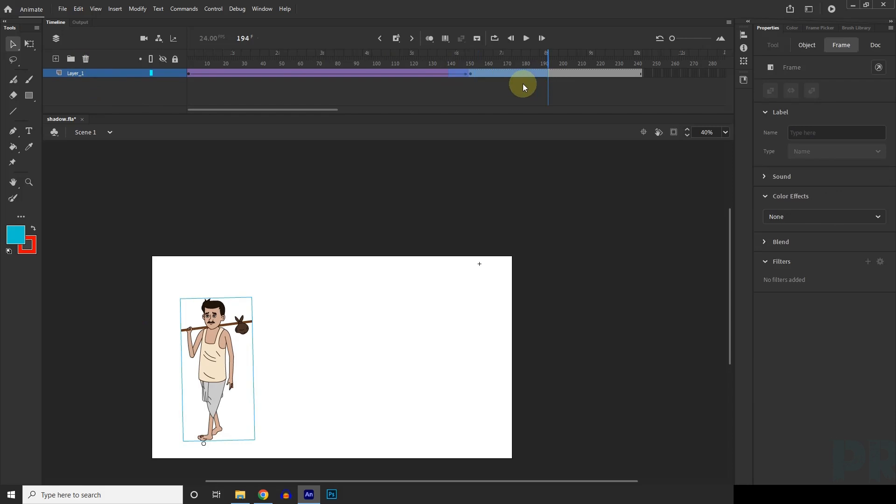
{"action": "left_click", "coordinate": [470, 75]}
{"action": "left_click_drag", "start_coordinate": [470, 74], "coordinate": [378, 79]}
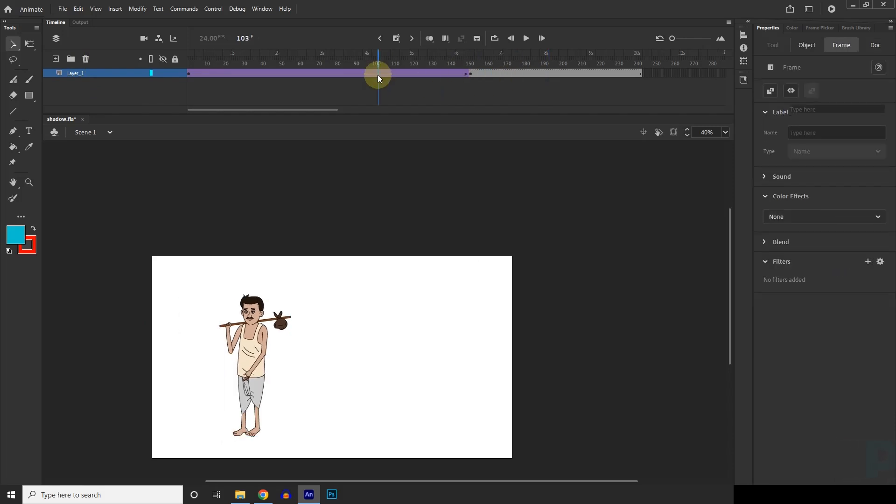
{"action": "right_click", "coordinate": [378, 77]}
{"action": "left_click", "coordinate": [407, 84]}
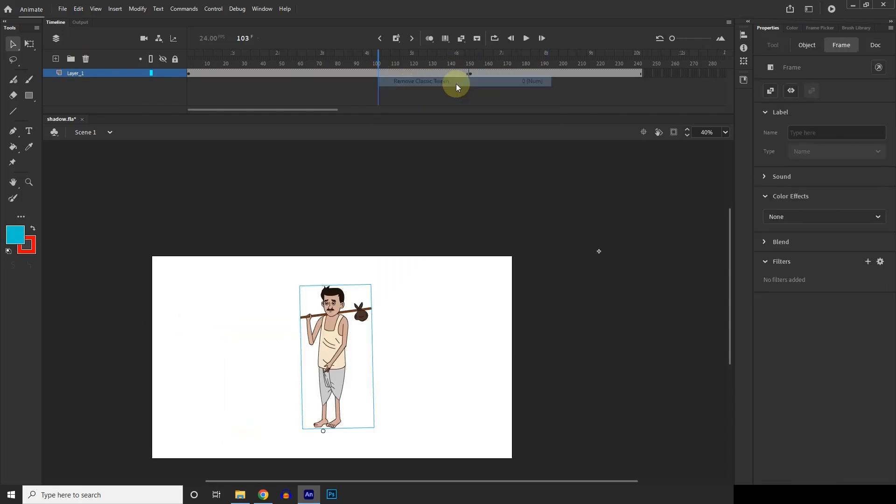
{"action": "mouse_move", "coordinate": [480, 74]}
{"action": "left_mouse_down"}
{"action": "mouse_move", "coordinate": [435, 70]}
{"action": "mouse_move", "coordinate": [476, 78]}
{"action": "left_mouse_up"}
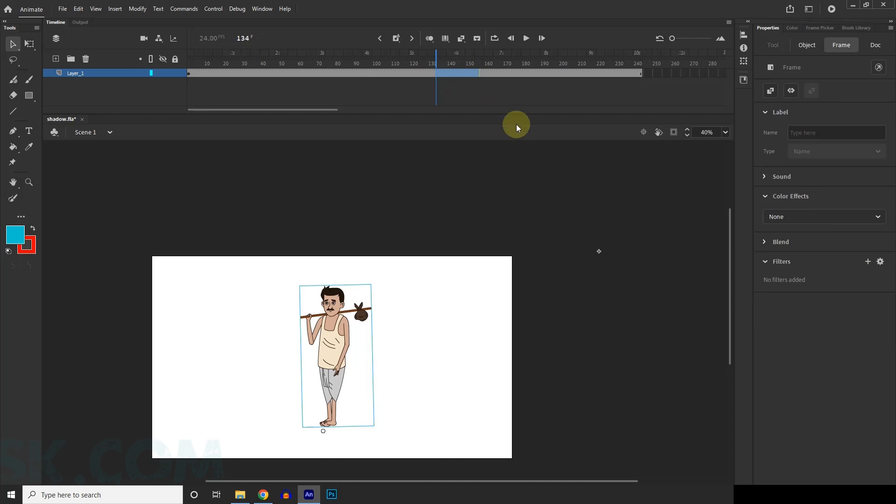
{"action": "left_click_drag", "start_coordinate": [437, 52], "coordinate": [164, 54]}
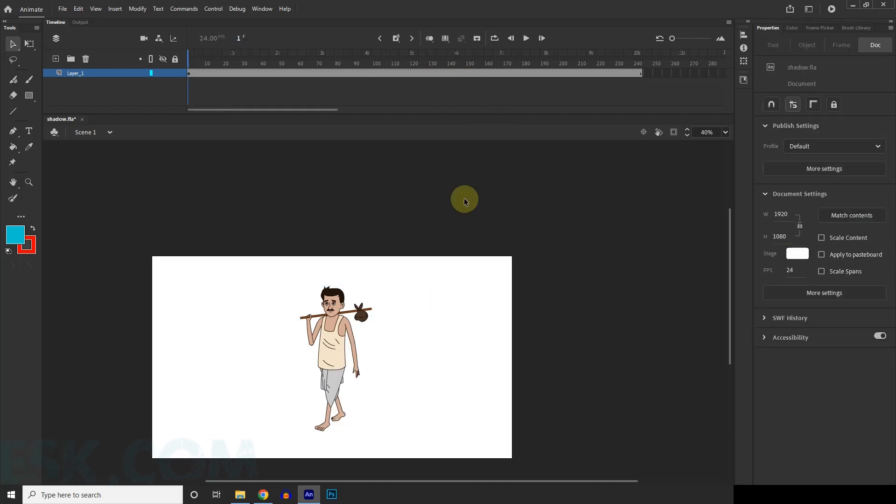
Step: Lock Layer_1, add a new layer and place it below Layer_1 in the timeline
{"action": "scroll", "coordinate": [485, 173], "scroll_direction": "down", "scroll_amount": 2}
{"action": "scroll", "coordinate": [394, 275], "scroll_direction": "up", "scroll_amount": 2}
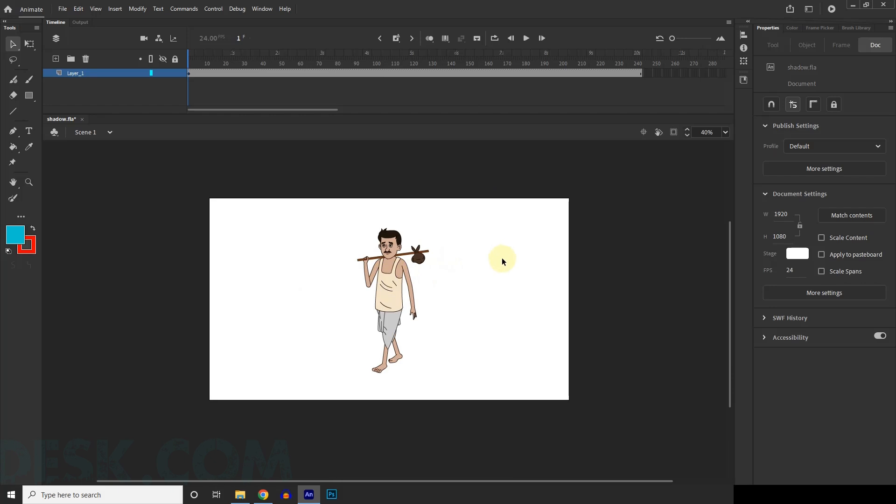
{"action": "scroll", "coordinate": [433, 265], "scroll_direction": "up", "scroll_amount": 1}
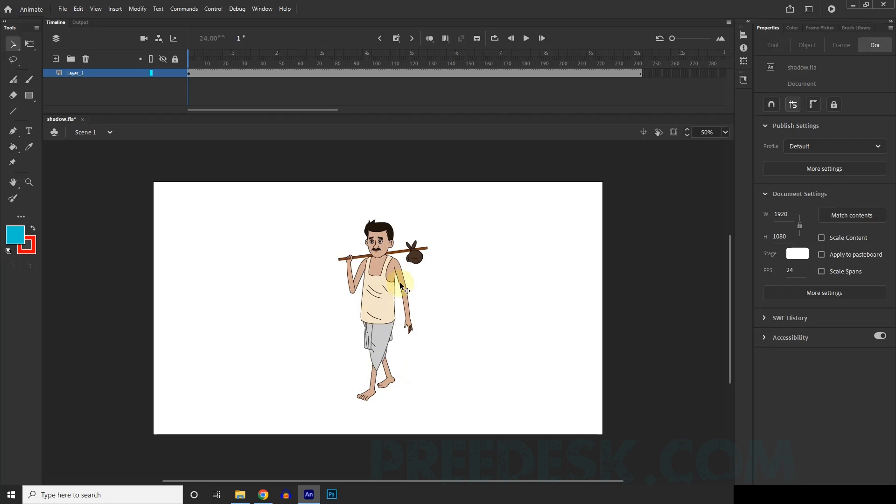
{"action": "left_click", "coordinate": [386, 286]}
{"action": "left_click", "coordinate": [175, 73]}
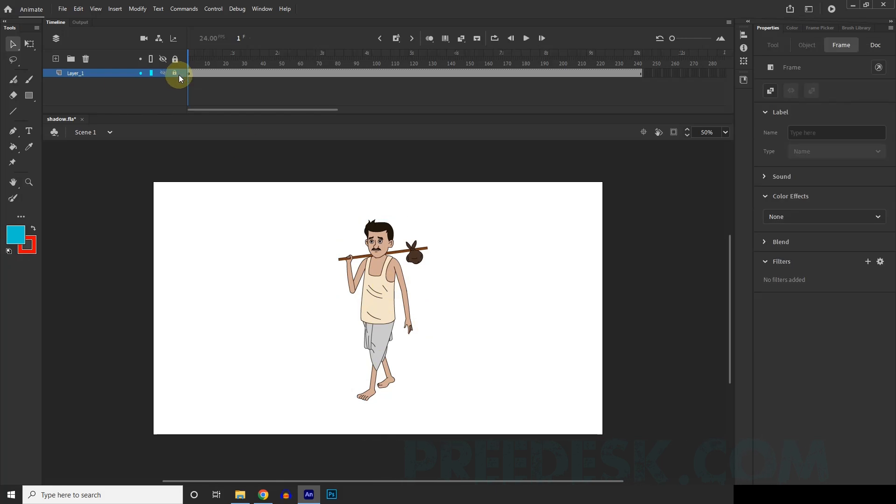
{"action": "left_click", "coordinate": [56, 59]}
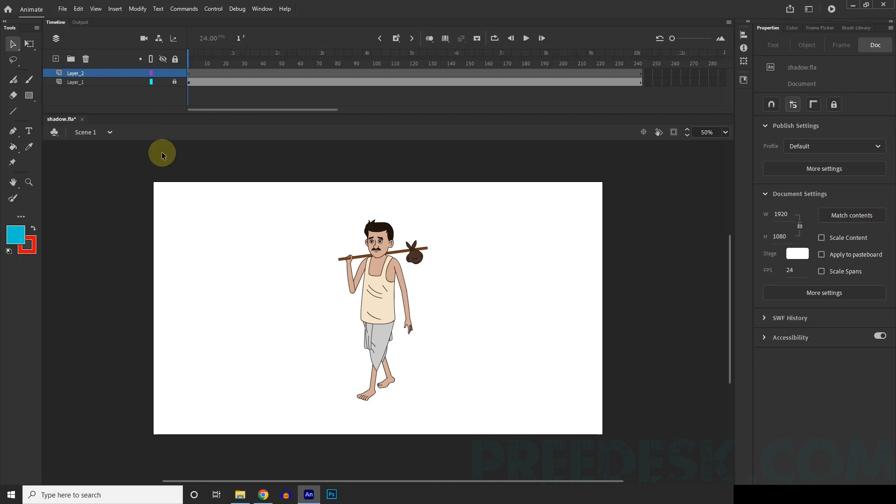
{"action": "left_click_drag", "start_coordinate": [90, 72], "coordinate": [90, 95]}
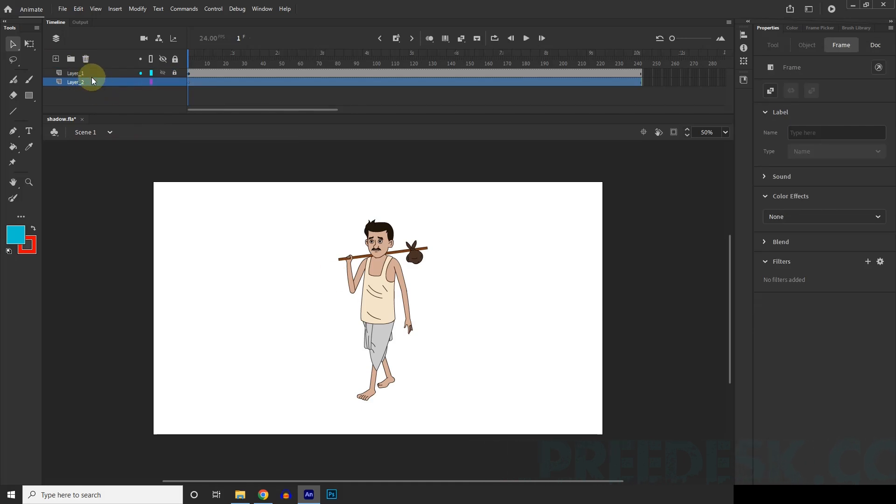
{"action": "left_click", "coordinate": [181, 88]}
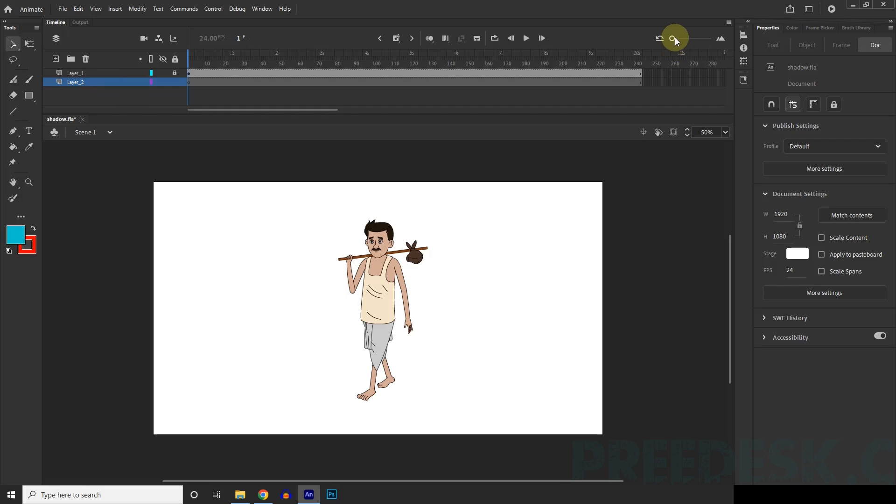
Step: On frame 1 of Layer_2, activate the Oval tool and set its stroke to no color
{"action": "left_click_drag", "start_coordinate": [674, 38], "coordinate": [689, 39]}
{"action": "left_click", "coordinate": [193, 84]}
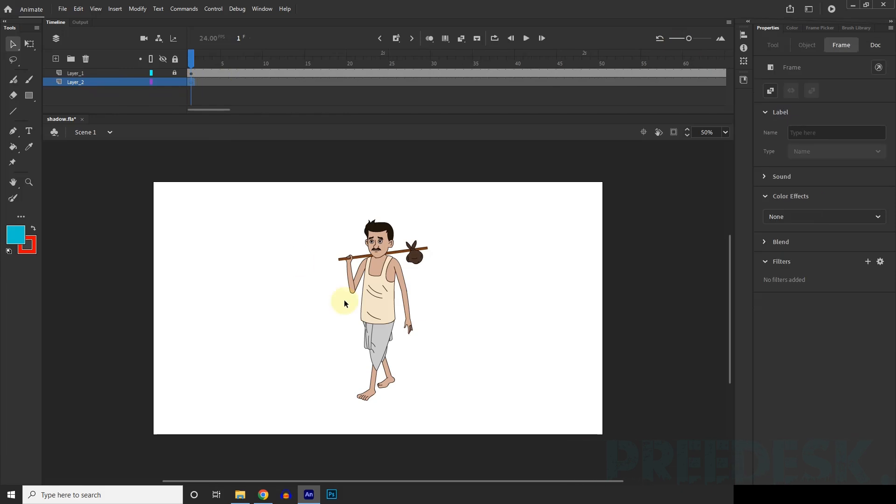
{"action": "scroll", "coordinate": [407, 358], "scroll_direction": "up", "scroll_amount": 1}
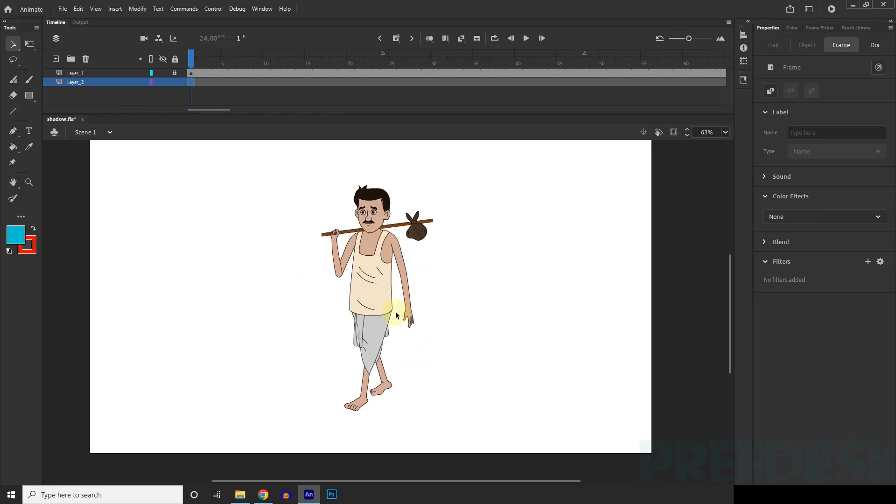
{"action": "left_click", "coordinate": [32, 97]}
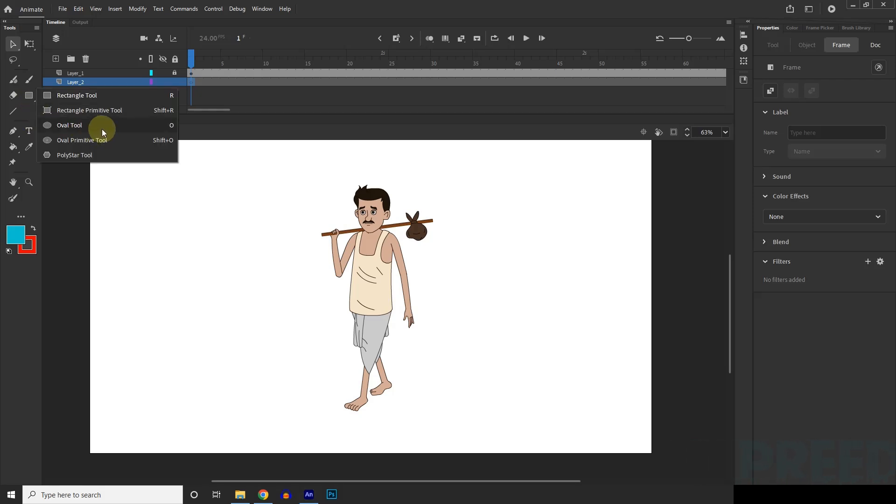
{"action": "left_click", "coordinate": [131, 129]}
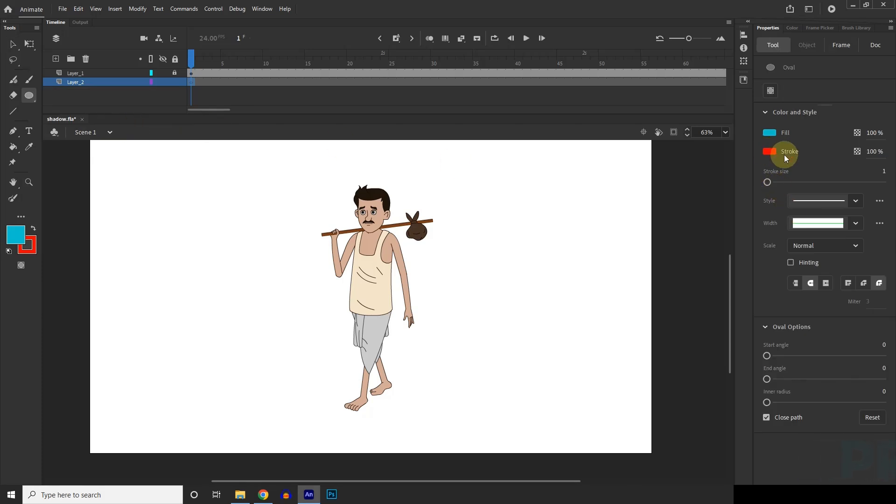
{"action": "left_click", "coordinate": [770, 152]}
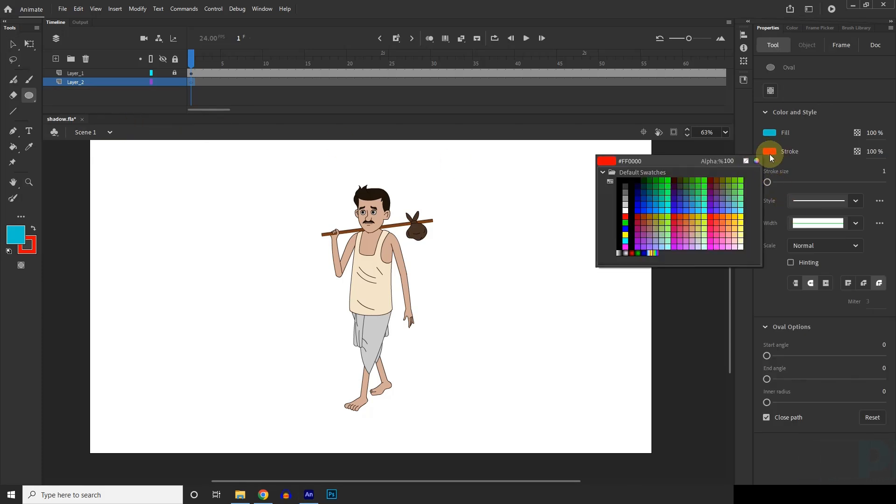
{"action": "left_click", "coordinate": [746, 162]}
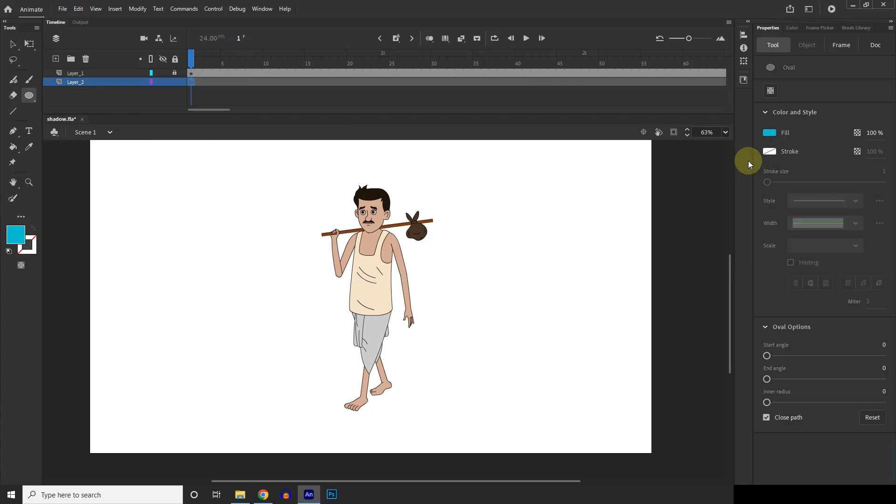
Step: Set the Oval tool's fill to black (#000000) with 61% alpha
{"action": "left_click", "coordinate": [770, 134]}
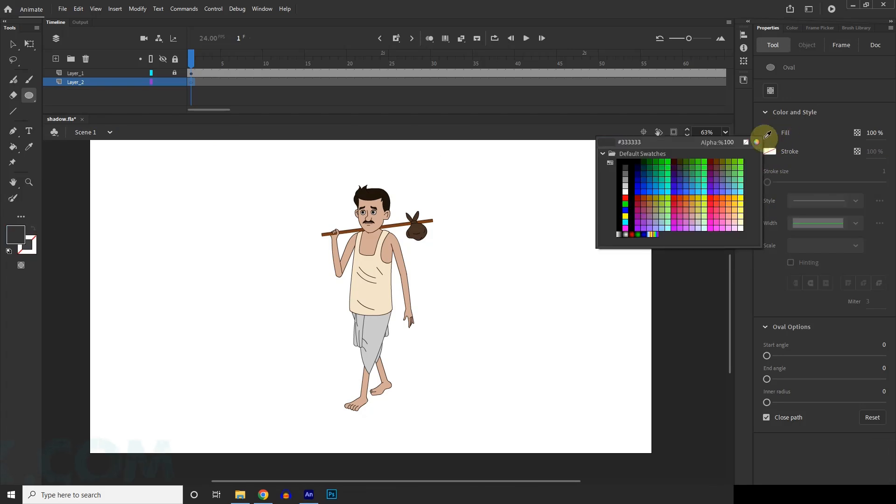
{"action": "left_click", "coordinate": [636, 189]}
{"action": "left_click", "coordinate": [768, 132]}
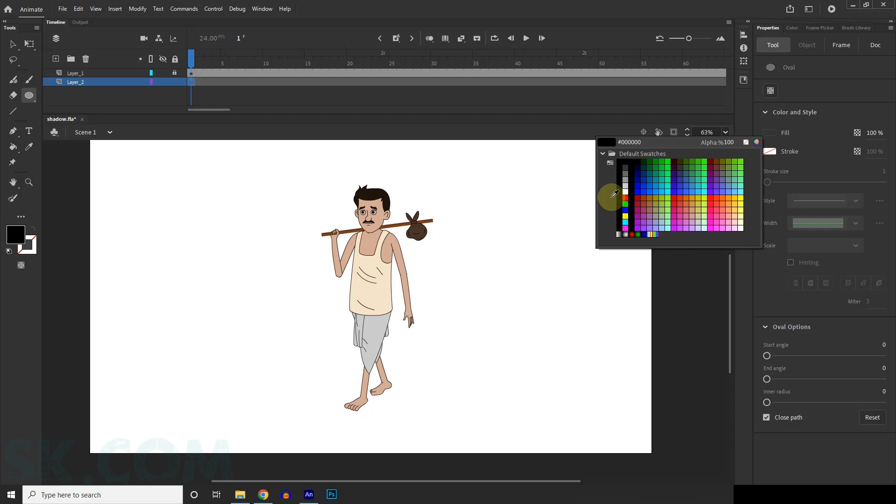
{"action": "left_click", "coordinate": [632, 191]}
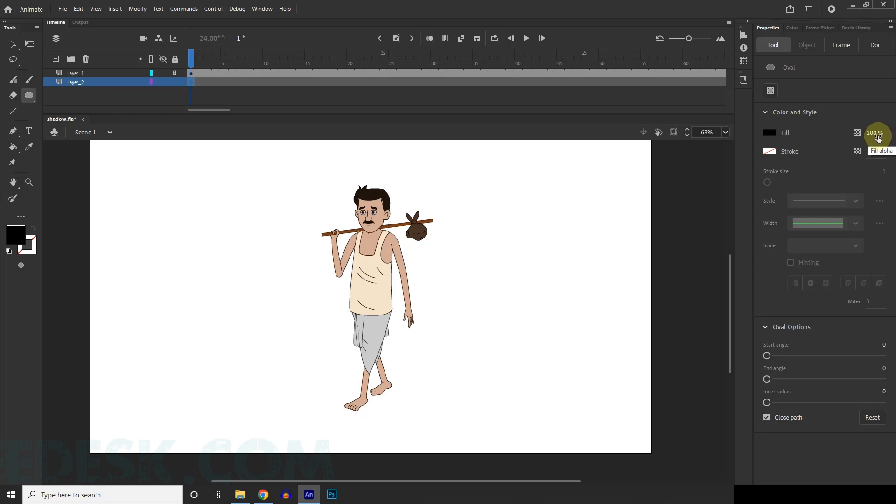
{"action": "left_click_drag", "start_coordinate": [877, 137], "coordinate": [861, 140]}
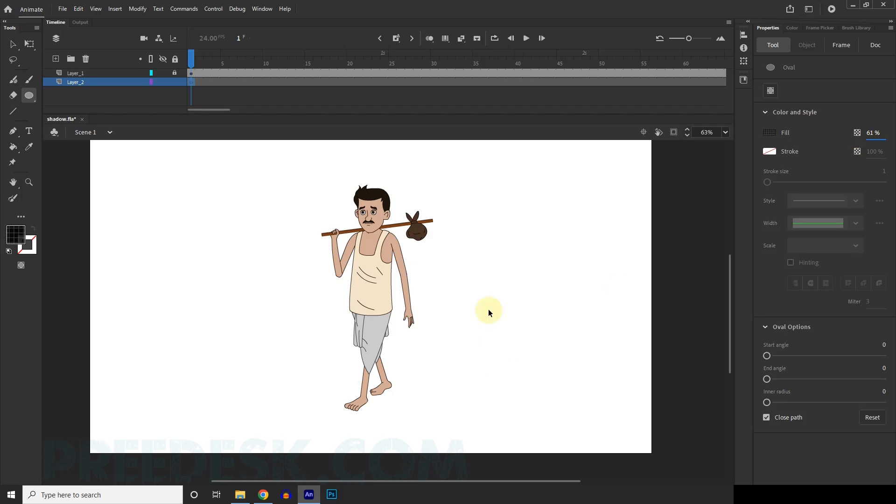
{"action": "scroll", "coordinate": [460, 261], "scroll_direction": "down", "scroll_amount": 2}
{"action": "scroll", "coordinate": [418, 343], "scroll_direction": "up", "scroll_amount": 2}
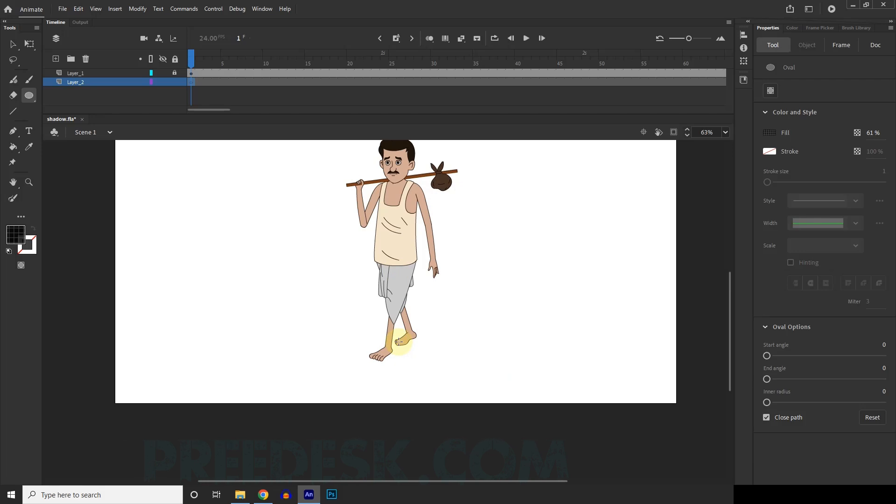
{"action": "left_click_drag", "start_coordinate": [390, 342], "coordinate": [306, 286]}
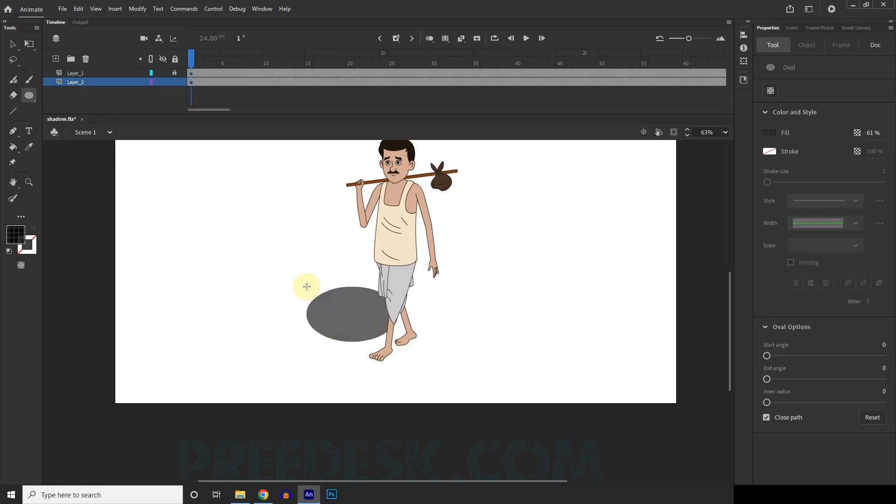
{"action": "key", "text": "ctrl+z"}
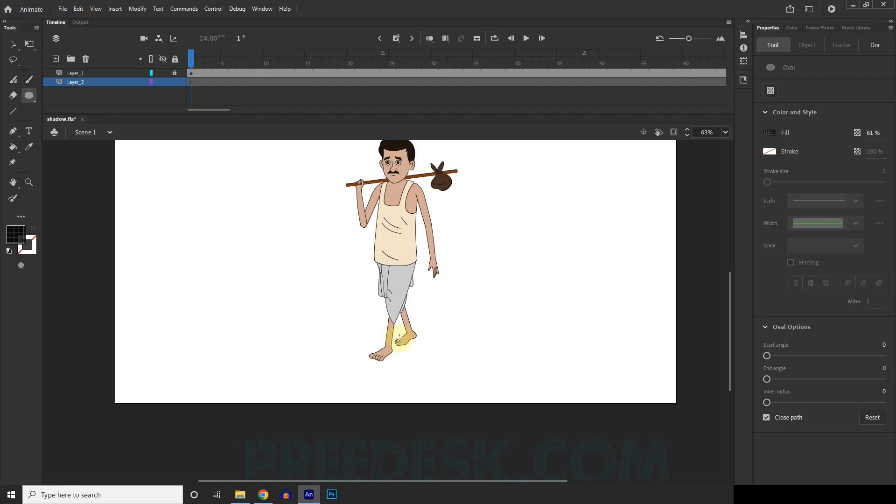
{"action": "left_click_drag", "start_coordinate": [390, 337], "coordinate": [362, 312]}
{"action": "key", "text": "ctrl+z"}
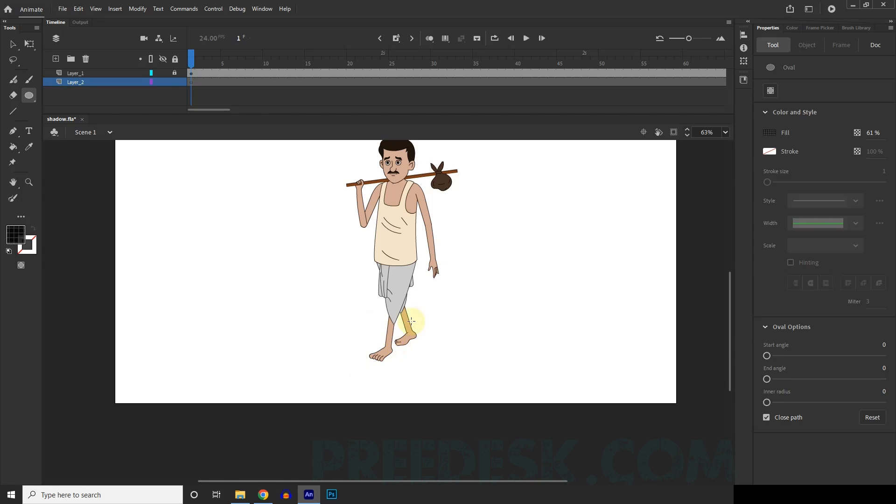
{"action": "scroll", "coordinate": [383, 355], "scroll_direction": "up", "scroll_amount": 2}
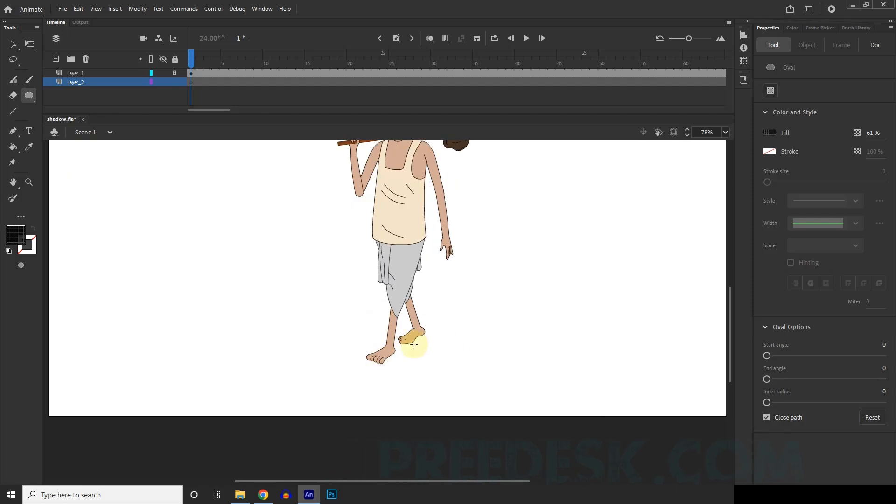
Step: Draw an oval about 378 px wide and 128 px high centered beneath the character's feet
{"action": "left_click_drag", "start_coordinate": [397, 343], "coordinate": [329, 319]}
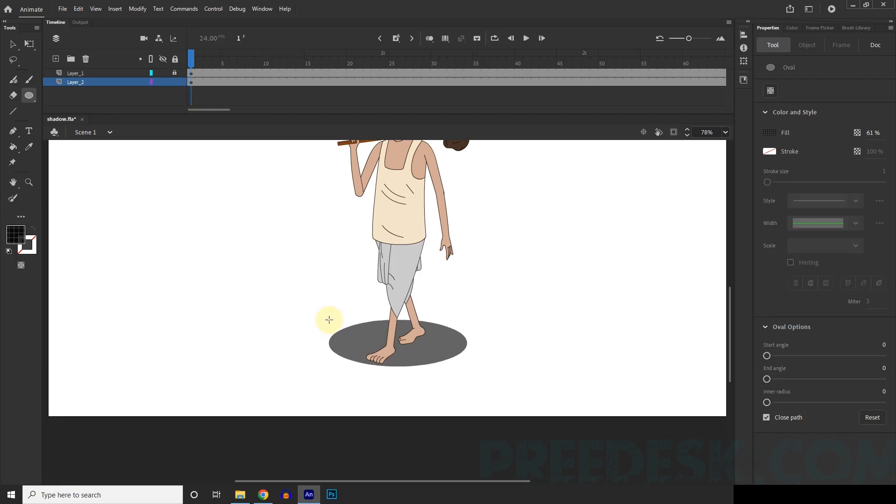
{"action": "scroll", "coordinate": [424, 380], "scroll_direction": "down", "scroll_amount": 5}
{"action": "scroll", "coordinate": [424, 379], "scroll_direction": "up", "scroll_amount": 4}
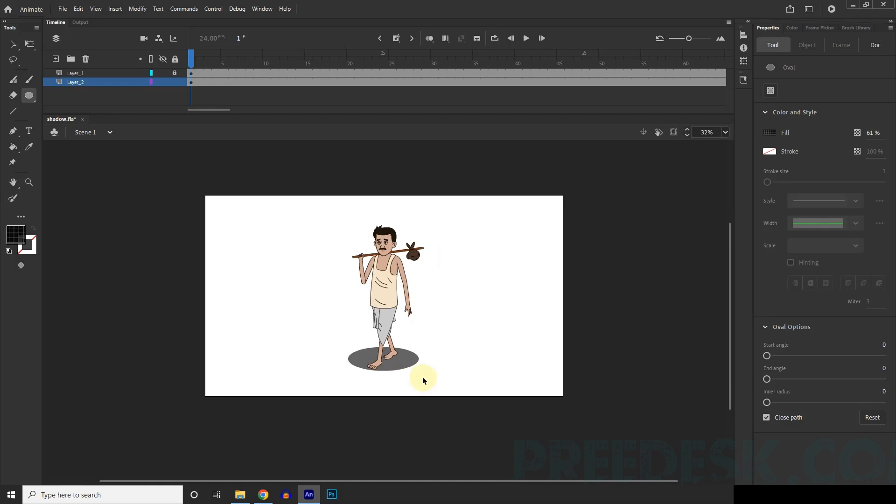
Step: Move the shadow oval slightly down and to the left under the feet, to about X 757, Y 829
{"action": "key", "text": "v"}
{"action": "scroll", "coordinate": [359, 369], "scroll_direction": "up", "scroll_amount": 3}
{"action": "left_click", "coordinate": [451, 335]}
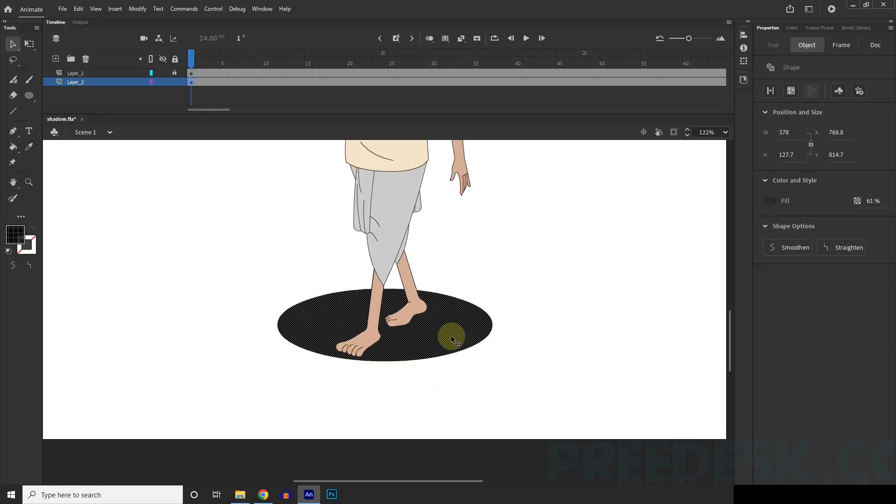
{"action": "left_click_drag", "start_coordinate": [451, 335], "coordinate": [443, 342]}
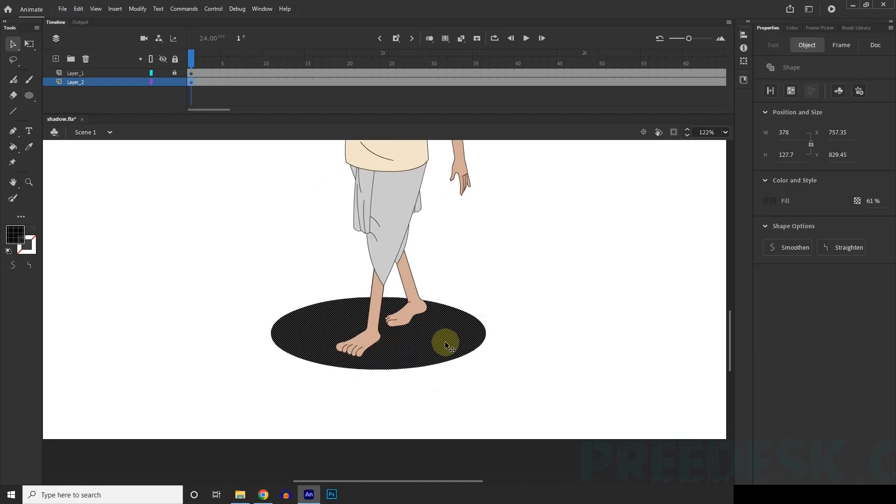
{"action": "left_click", "coordinate": [562, 352]}
Step: Narrow the shadow oval with Free Transform to about 291 px wide, keeping it under both feet
{"action": "left_click", "coordinate": [441, 338]}
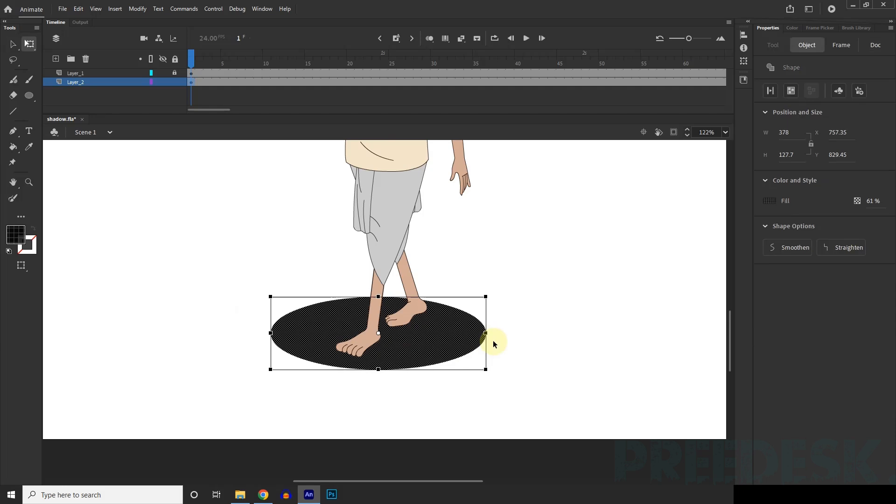
{"action": "left_click", "coordinate": [420, 330]}
{"action": "left_click", "coordinate": [23, 48]}
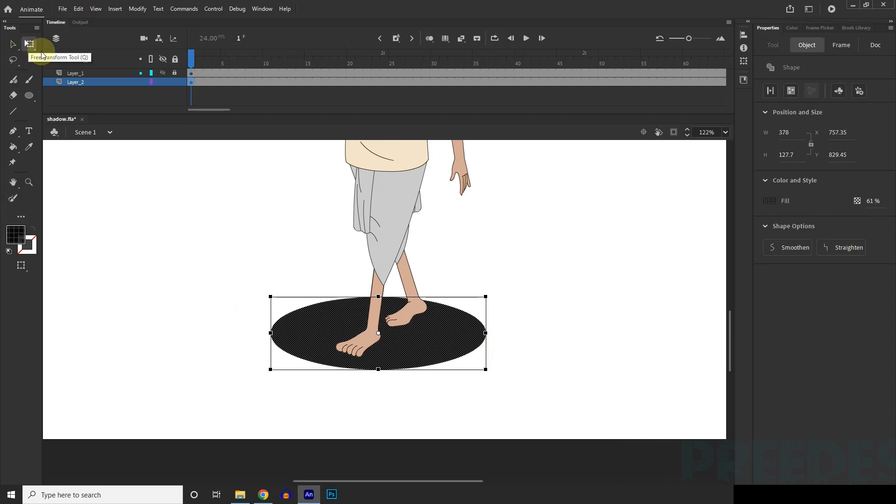
{"action": "left_click_drag", "start_coordinate": [484, 332], "coordinate": [425, 330]}
{"action": "left_click", "coordinate": [517, 335]}
{"action": "scroll", "coordinate": [411, 372], "scroll_direction": "down", "scroll_amount": 5}
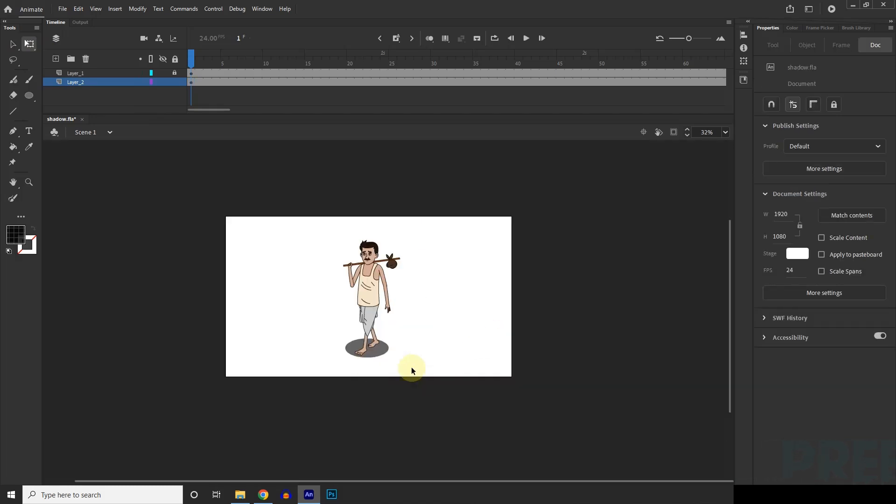
Step: Set the shadow oval's fill alpha to 100%
{"action": "scroll", "coordinate": [385, 353], "scroll_direction": "up", "scroll_amount": 5}
{"action": "key", "text": "v"}
{"action": "left_click", "coordinate": [366, 341]}
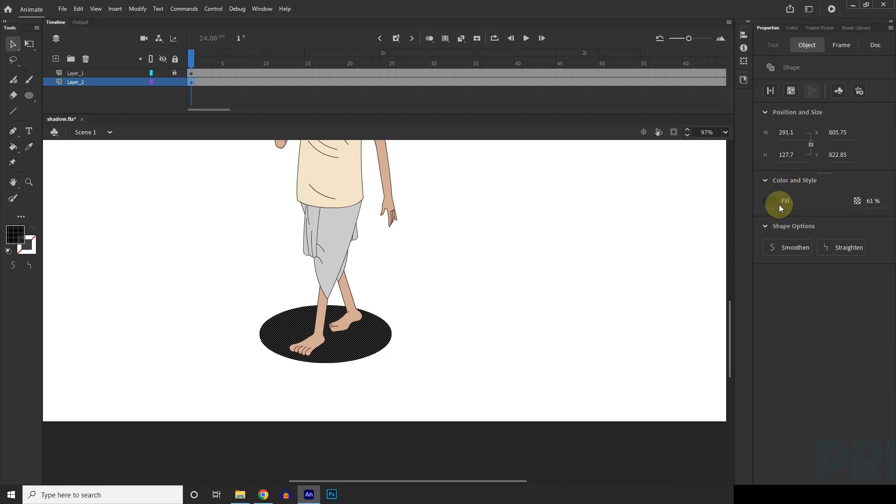
{"action": "left_click_drag", "start_coordinate": [873, 201], "coordinate": [894, 205]}
{"action": "left_click", "coordinate": [438, 366]}
{"action": "scroll", "coordinate": [429, 375], "scroll_direction": "down", "scroll_amount": 5}
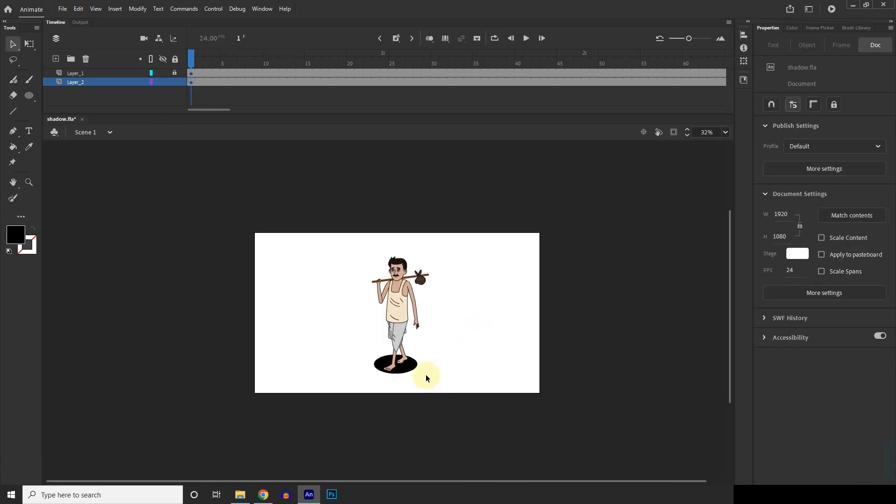
Step: Select the black shadow oval beneath the character's feet again
{"action": "scroll", "coordinate": [425, 374], "scroll_direction": "up", "scroll_amount": 5}
{"action": "left_click", "coordinate": [392, 366]}
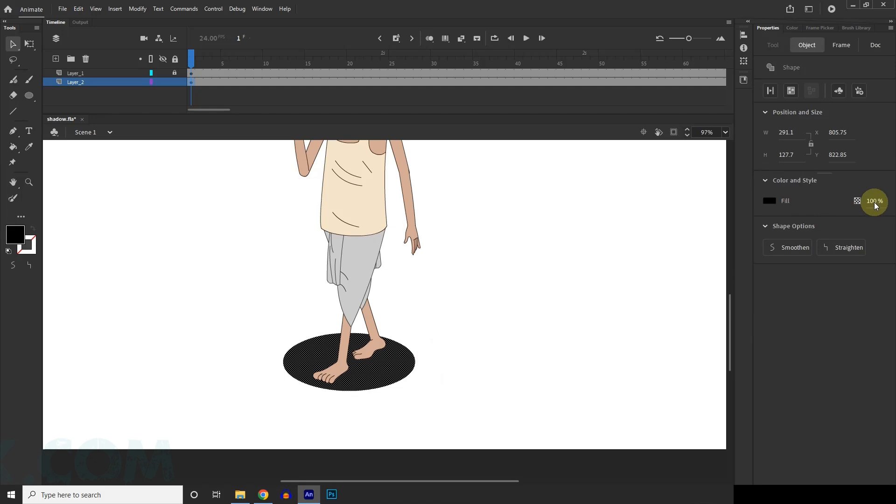